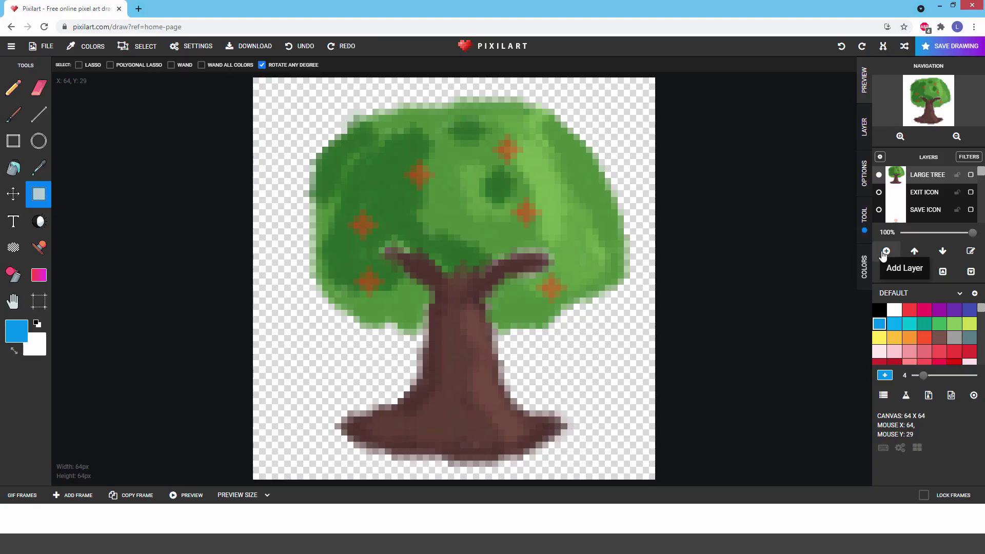
Step: Add an empty layer, hide the LARGE TREE layer, and set the Line tool to 2-pixel size
click(884, 253)
click(879, 193)
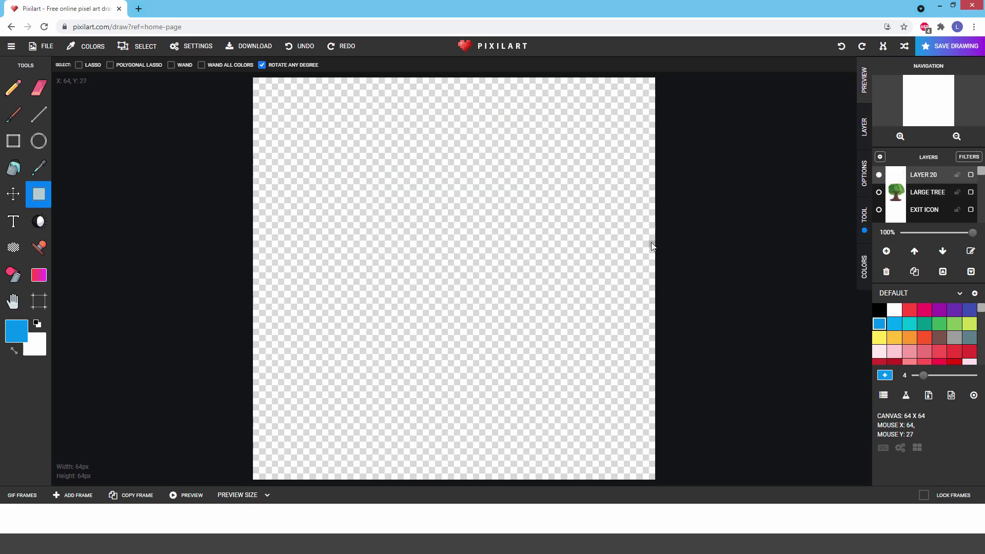
click(31, 125)
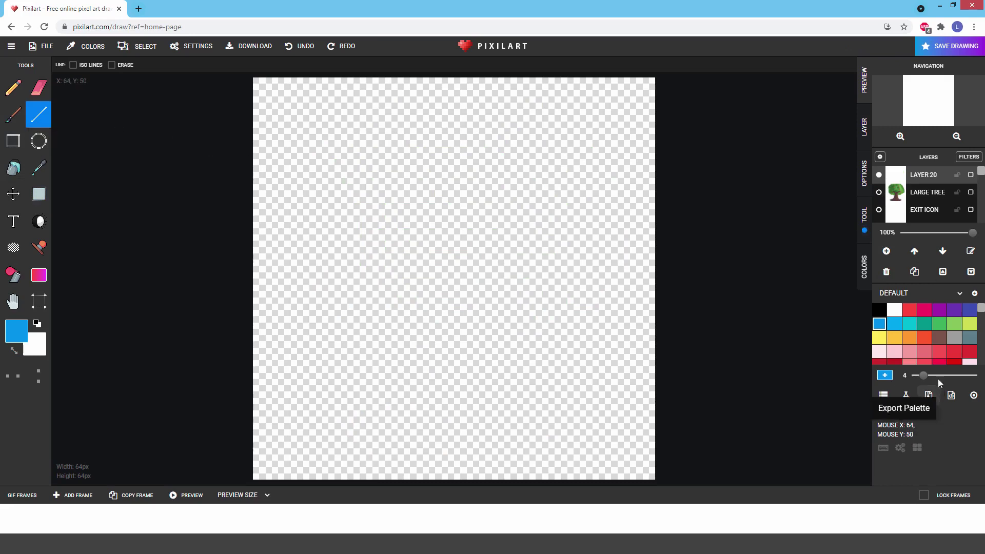
drag(923, 380, 918, 379)
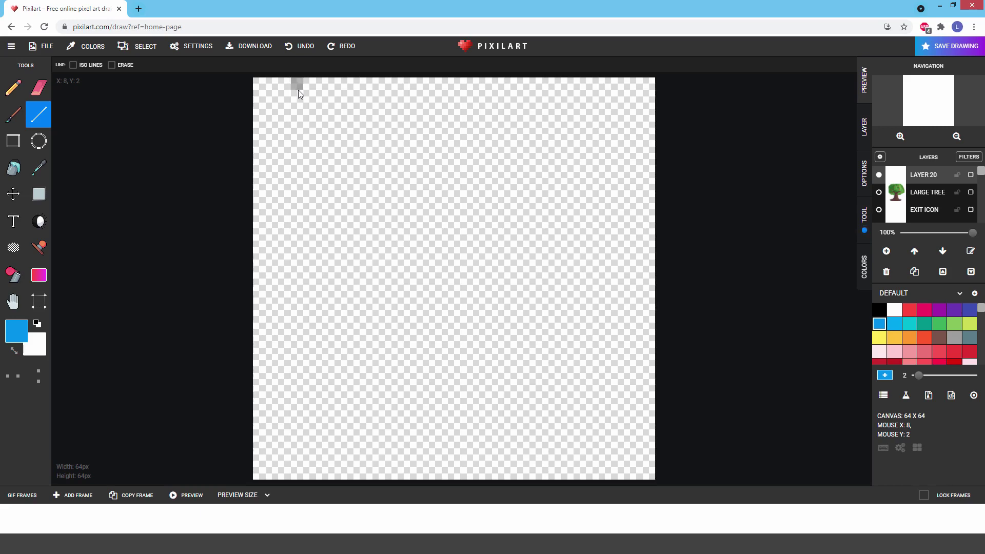
Step: Draw eight evenly spaced full-height blue vertical lines, then select them to shift left
drag(297, 90, 298, 476)
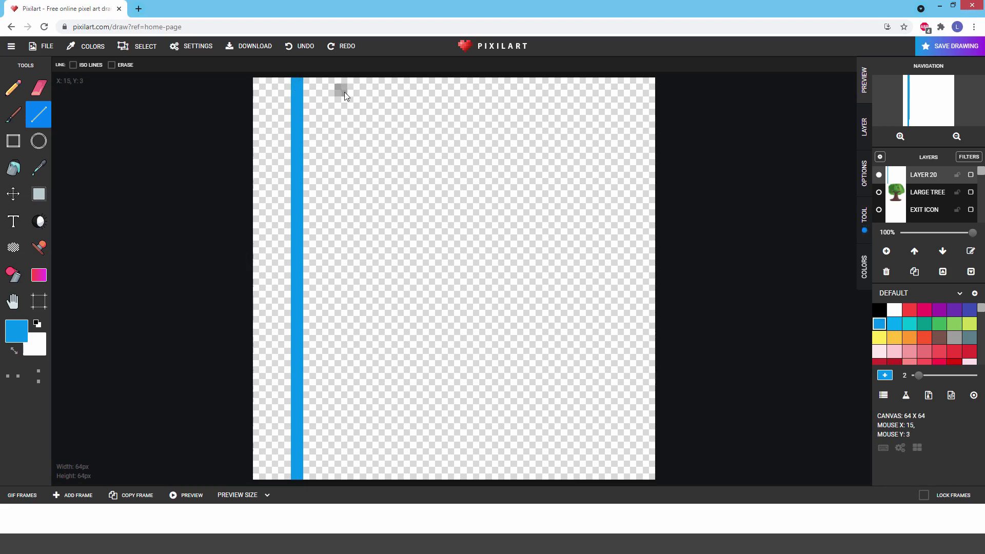
drag(348, 85, 349, 476)
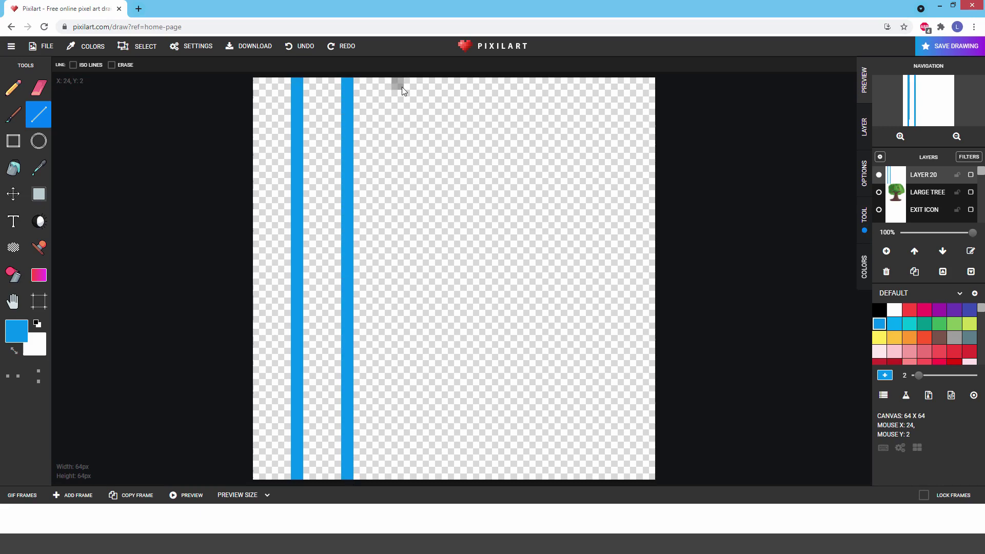
drag(401, 87, 400, 478)
drag(451, 79, 452, 479)
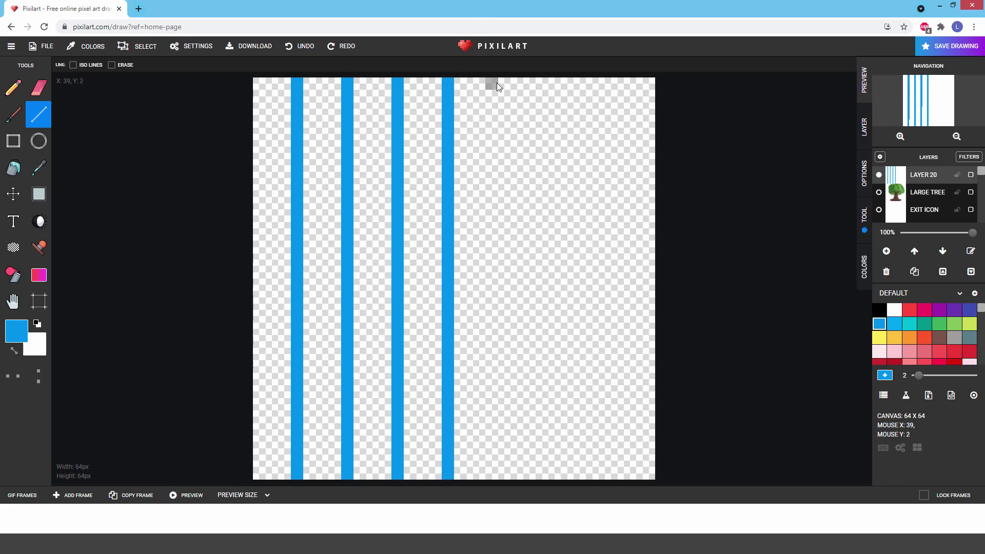
drag(503, 82, 502, 477)
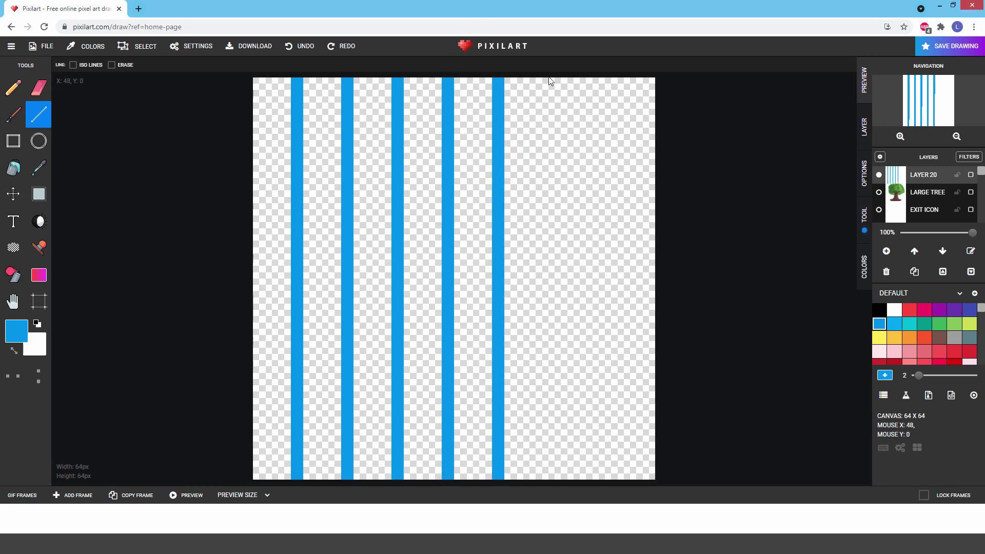
drag(549, 82, 549, 478)
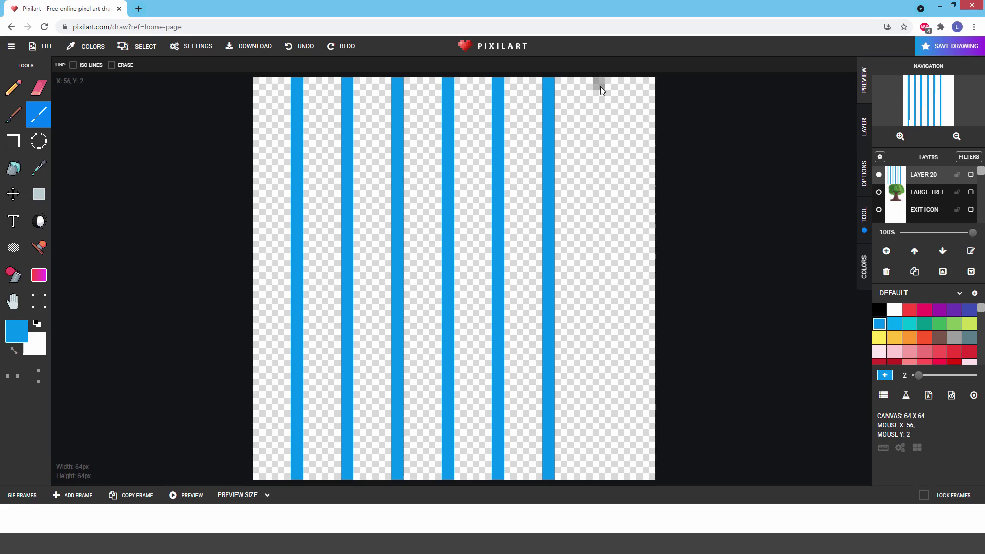
drag(601, 87, 599, 478)
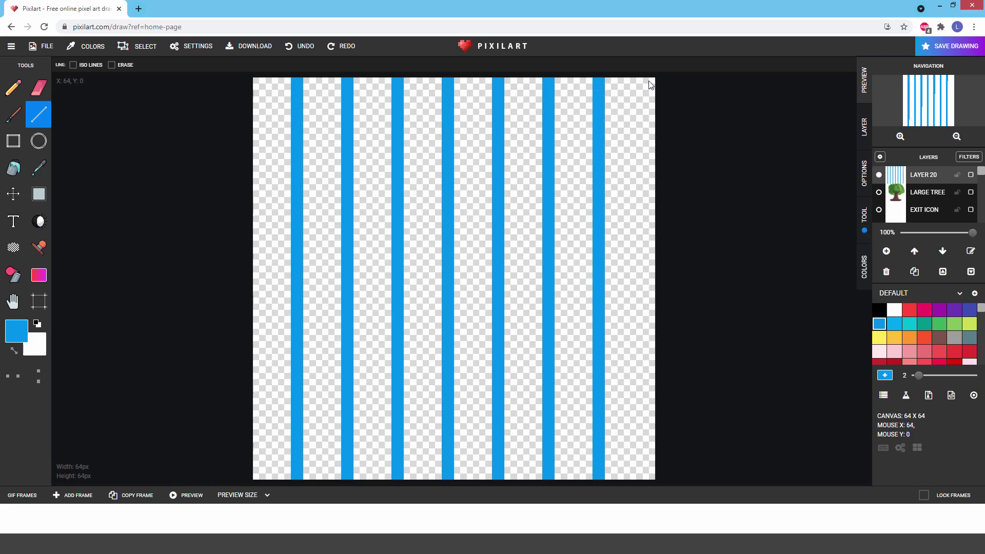
drag(650, 82, 650, 478)
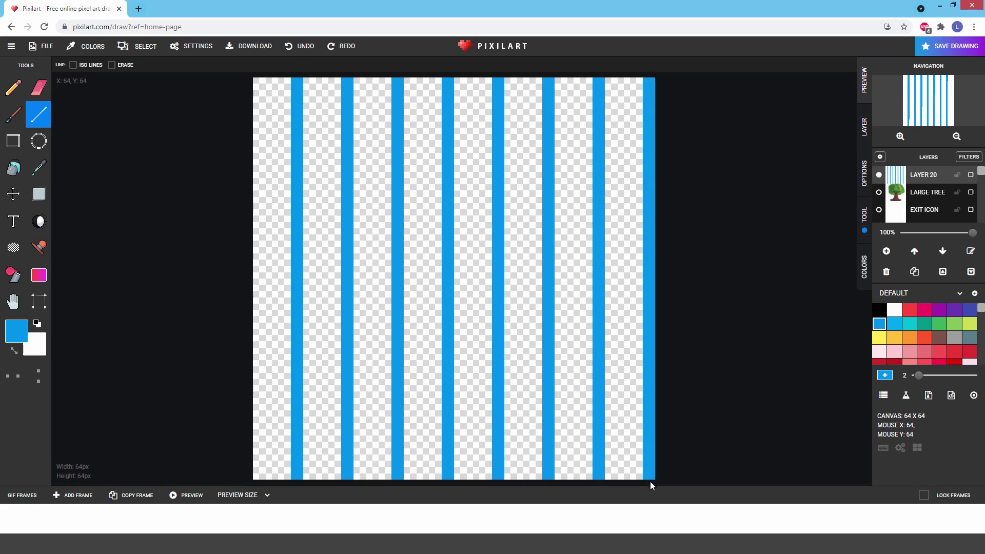
click(39, 193)
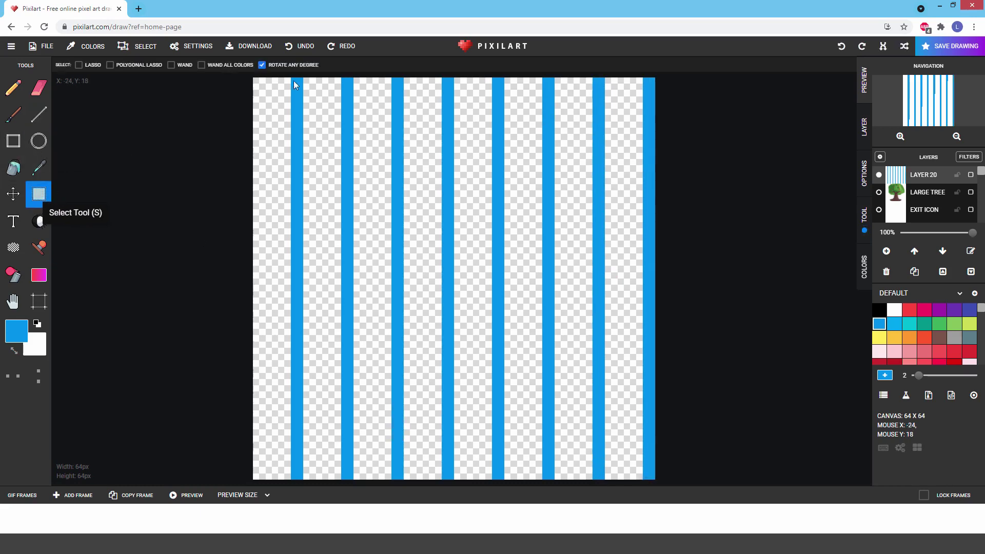
drag(279, 81, 627, 450)
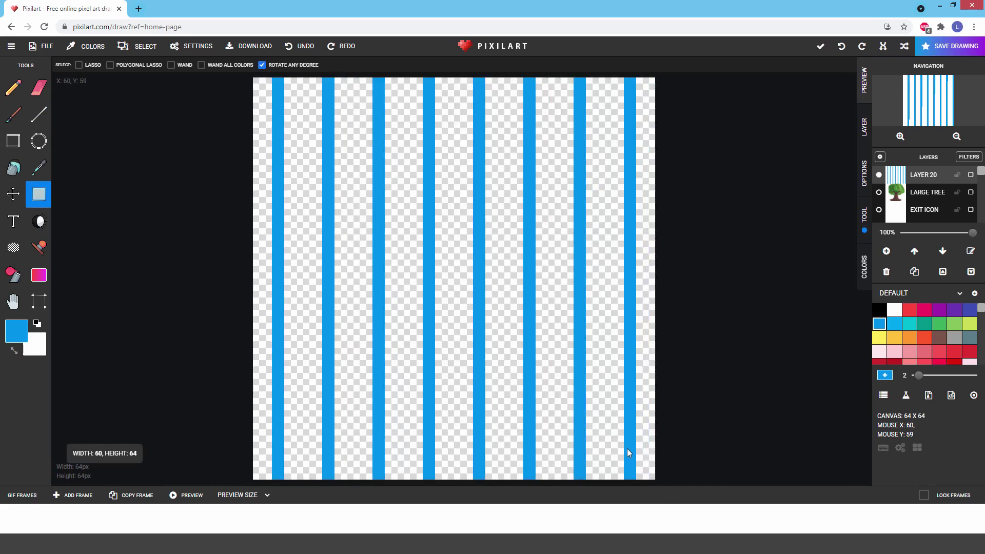
Step: Confirm the shift, set the Eraser to 4 pixels, and erase the tops of stripes 1, 3, 5 and 7
click(647, 344)
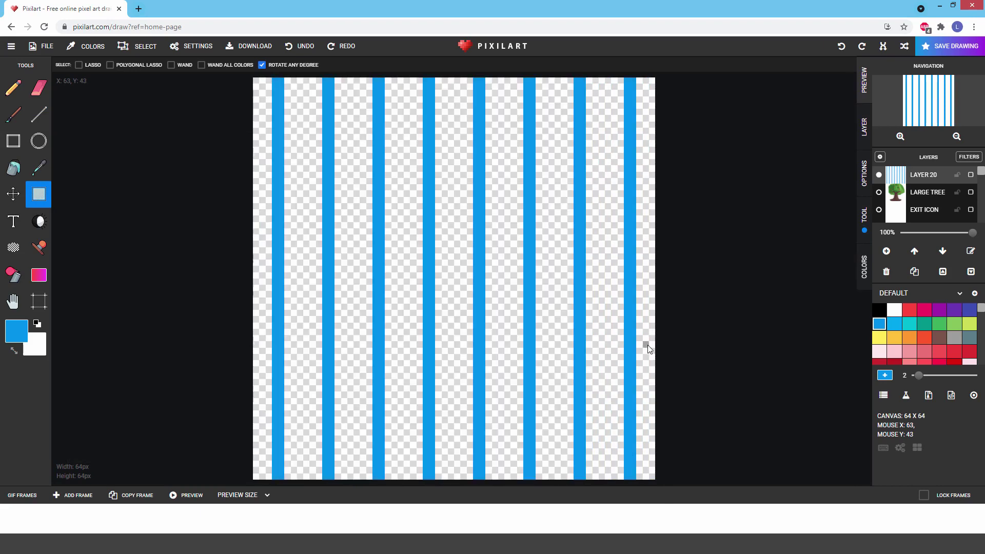
click(39, 87)
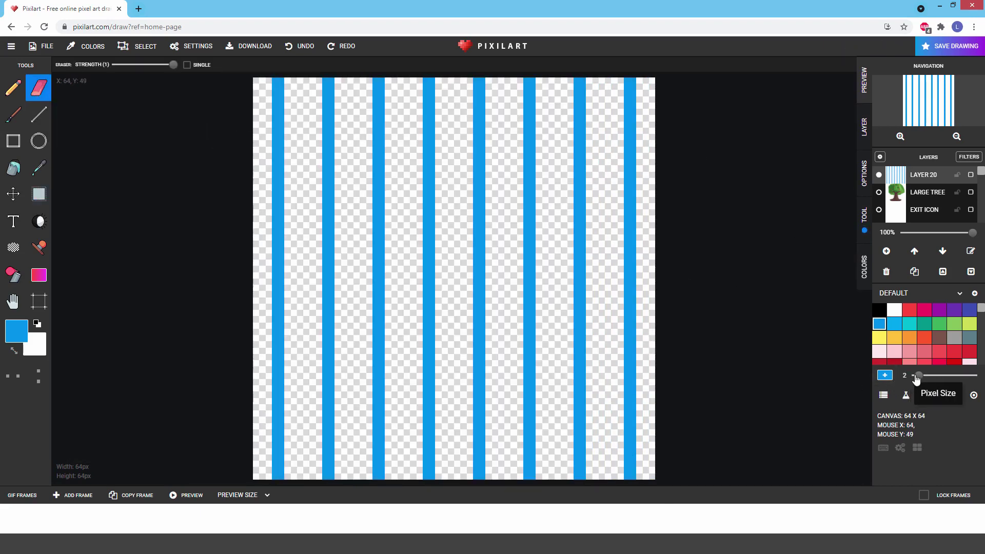
drag(919, 376, 923, 376)
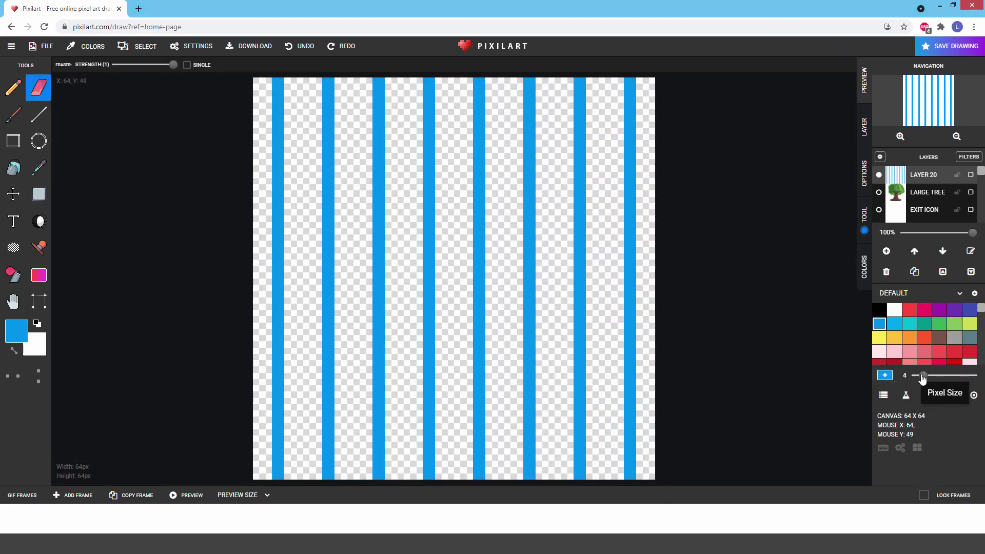
click(279, 94)
click(380, 94)
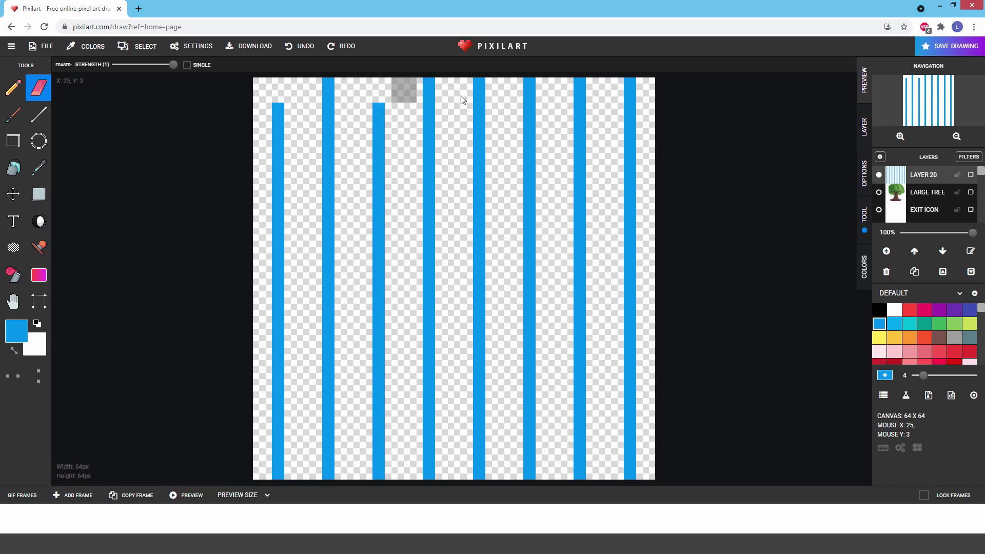
click(479, 94)
click(582, 94)
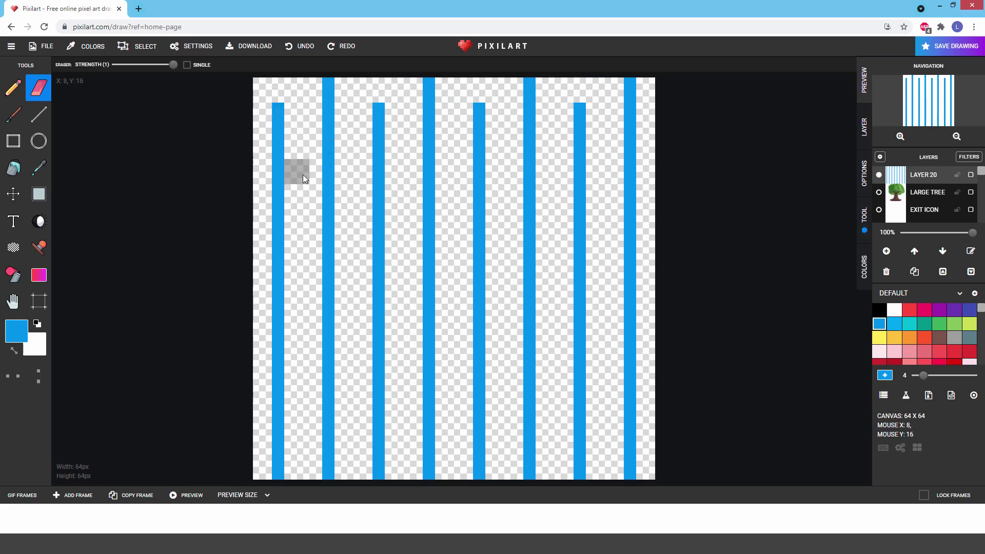
Step: Cut 4-pixel gaps at upper and middle heights in alternating stripes
click(325, 171)
click(435, 171)
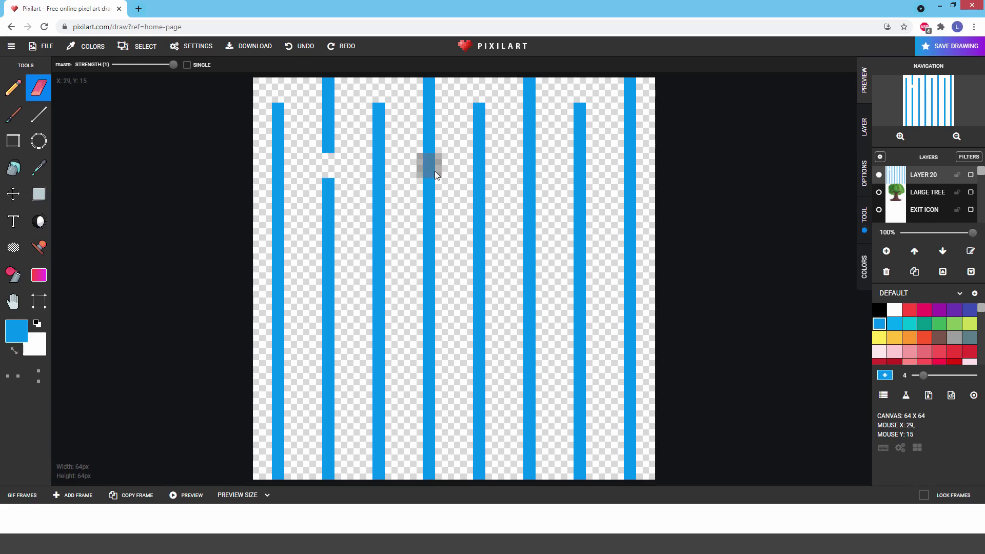
click(624, 170)
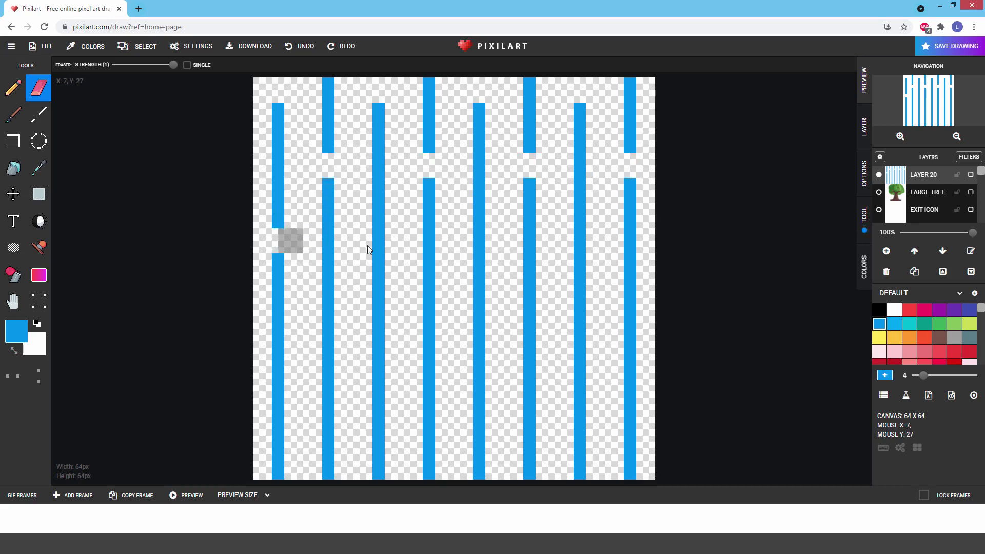
click(382, 241)
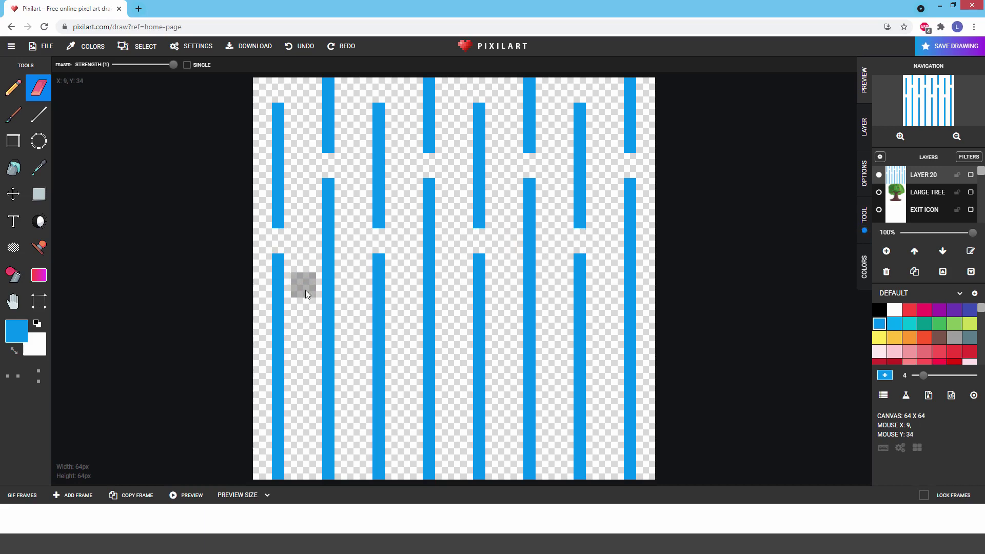
click(330, 317)
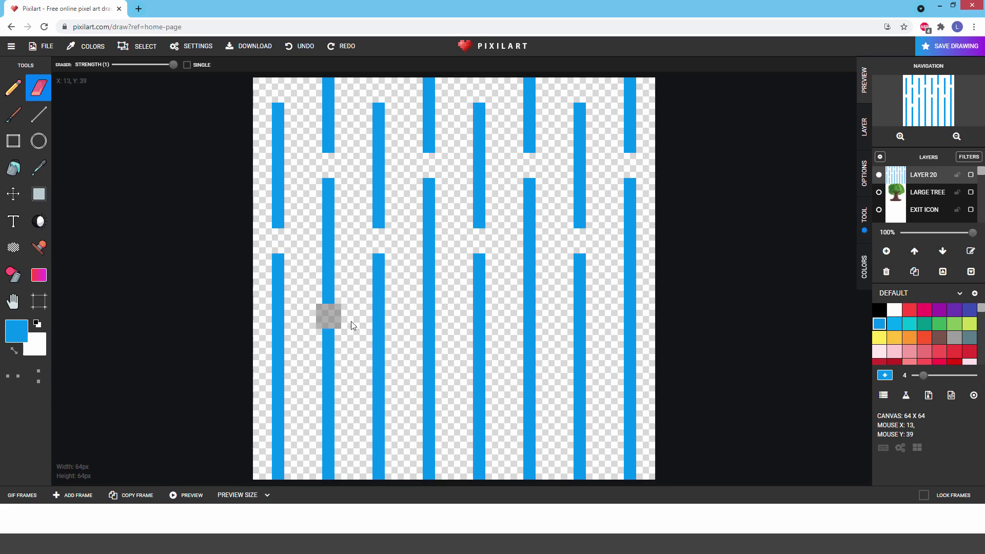
click(426, 318)
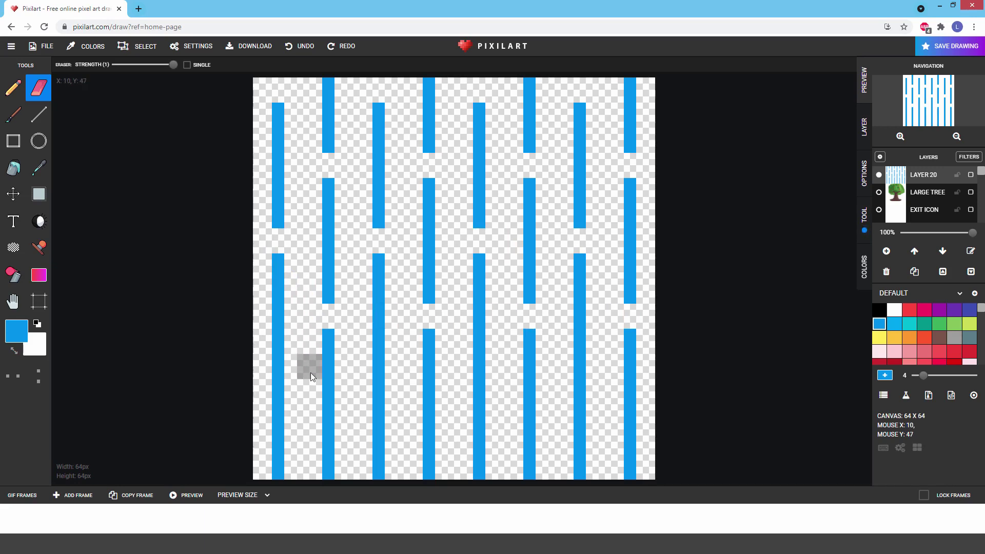
Step: Cut lower gaps in stripes 1, 3, 5 and 7 and clear the bottoms of stripes 2 and 6
click(278, 396)
click(378, 396)
click(482, 393)
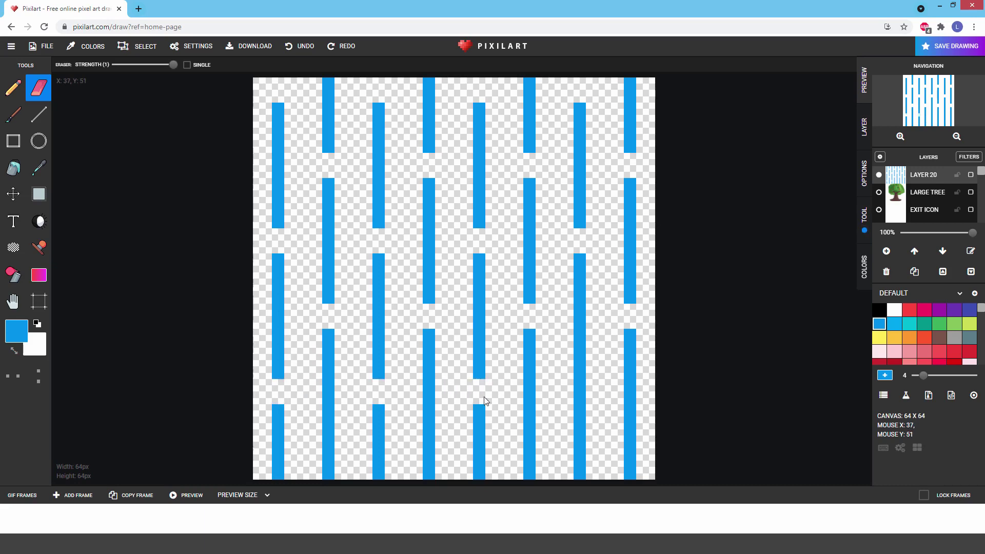
click(580, 393)
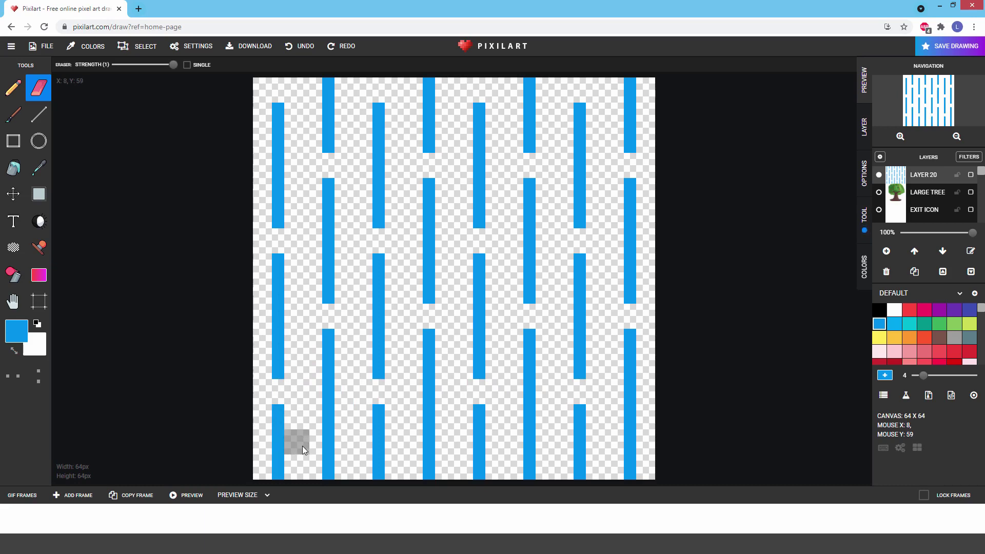
click(329, 474)
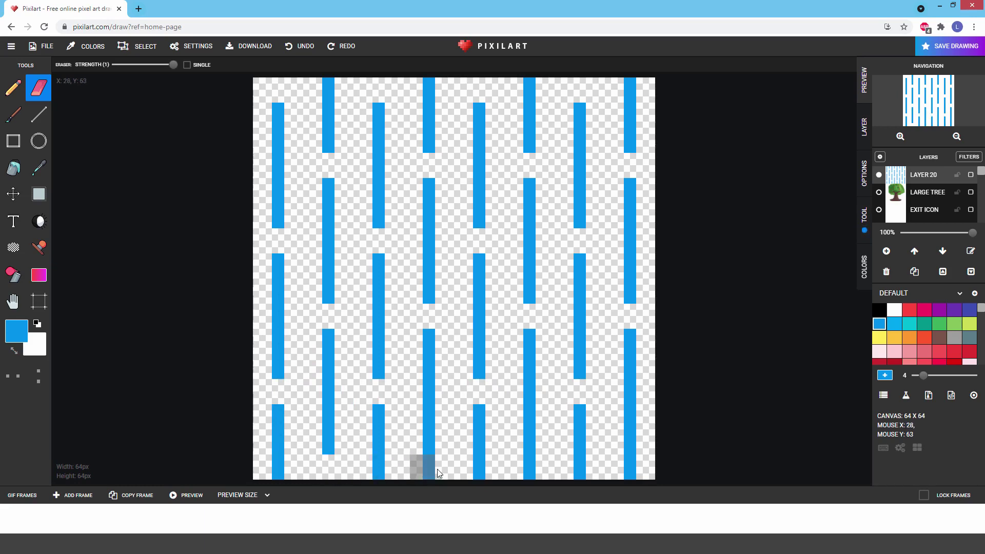
click(535, 470)
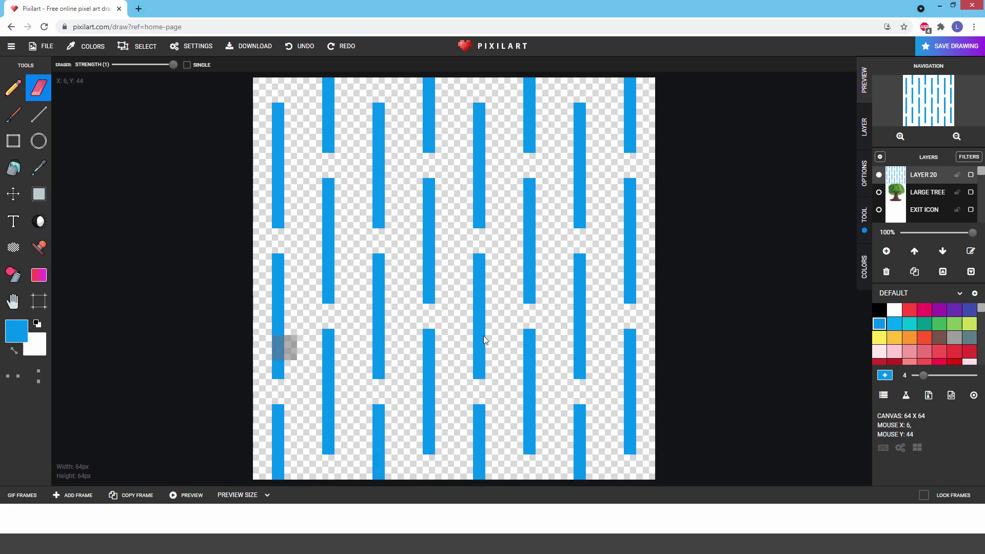
Step: Rename the layer WATERFALL FRAME 1, duplicate it, and hide the original
click(970, 252)
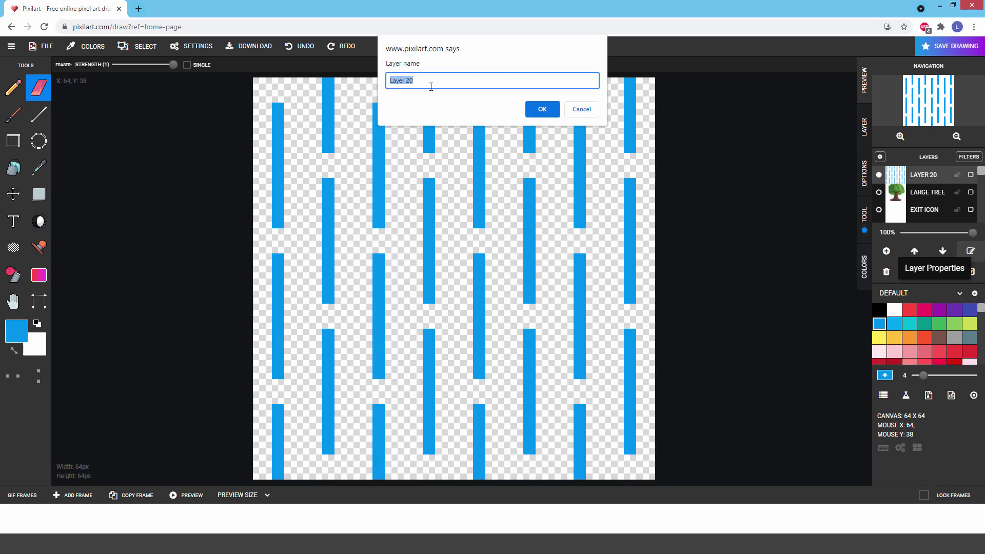
text(WATERFALL FRAME 1)
key(Return)
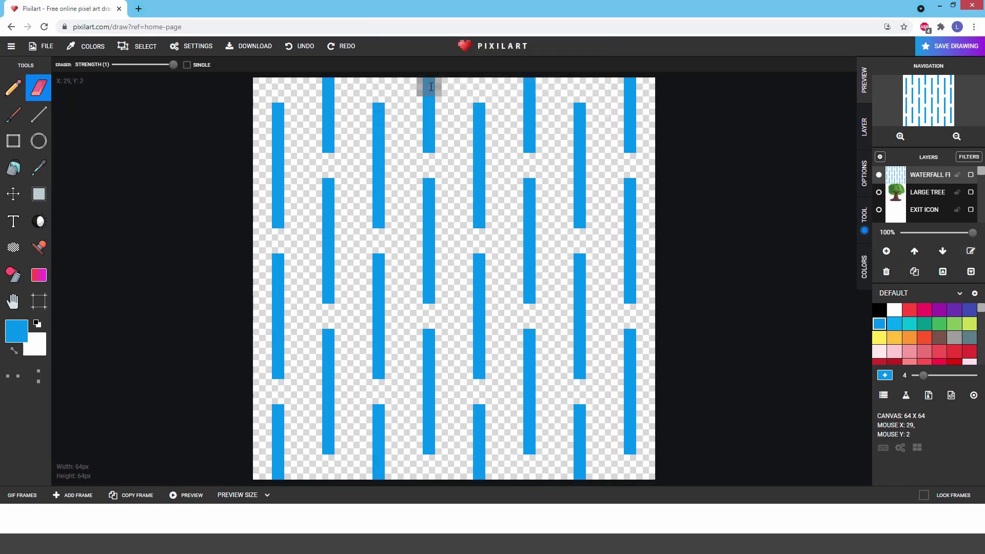
click(915, 270)
click(879, 191)
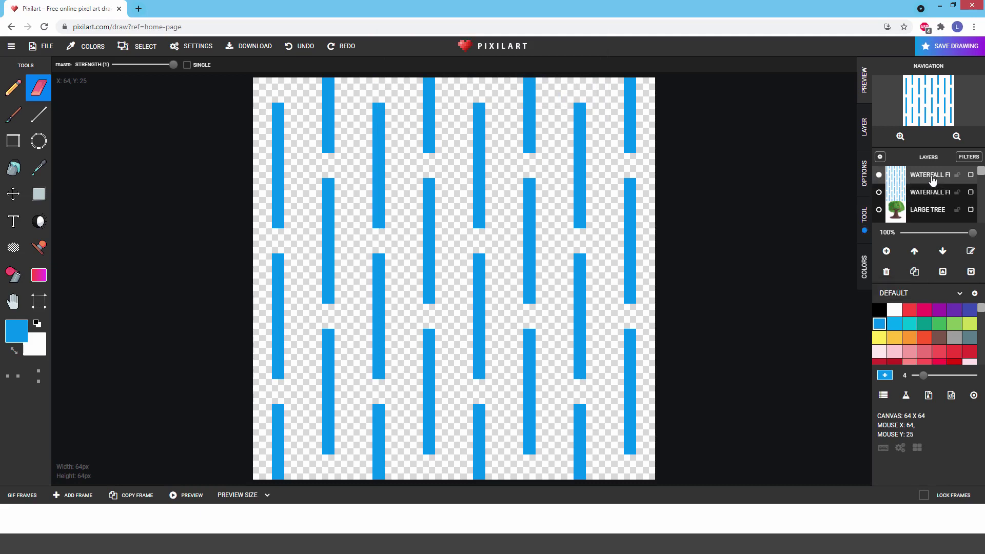
Step: Select all stripes on the copy and move them a few pixels down
click(39, 194)
drag(269, 82, 635, 477)
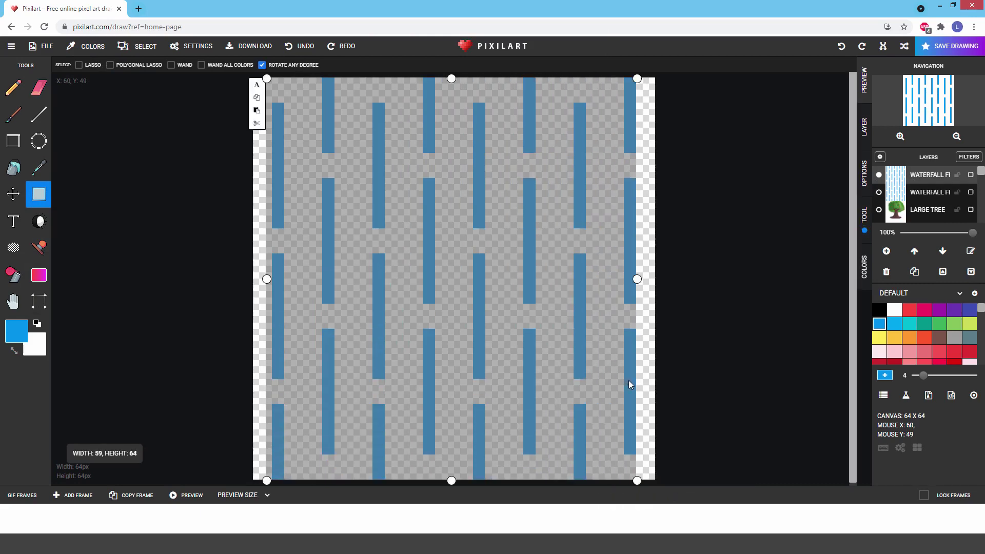
drag(629, 380, 628, 428)
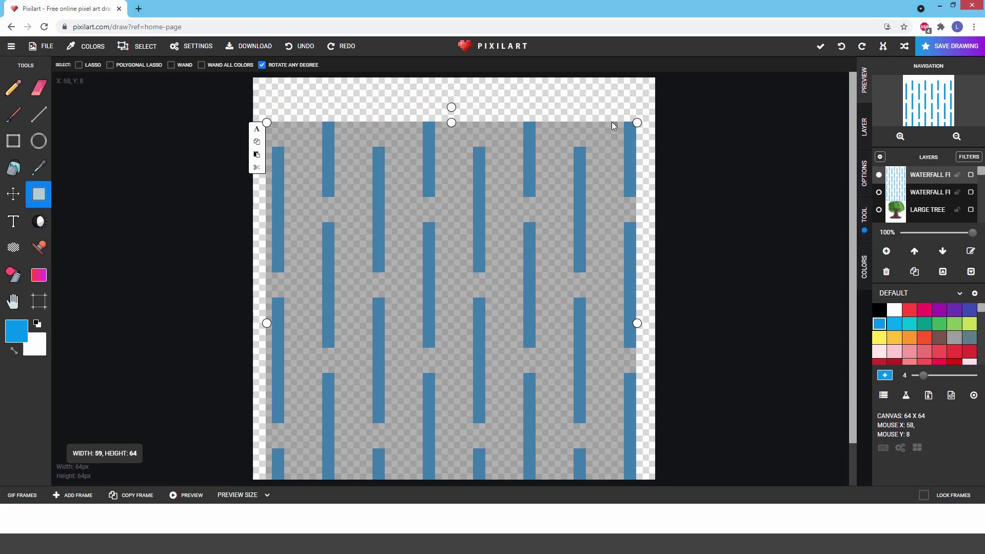
drag(623, 137, 627, 142)
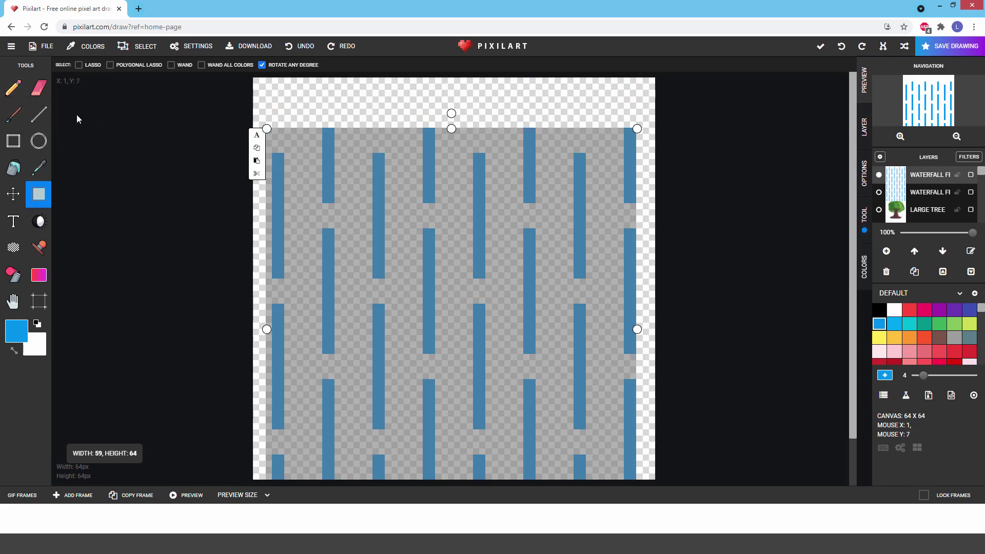
click(38, 114)
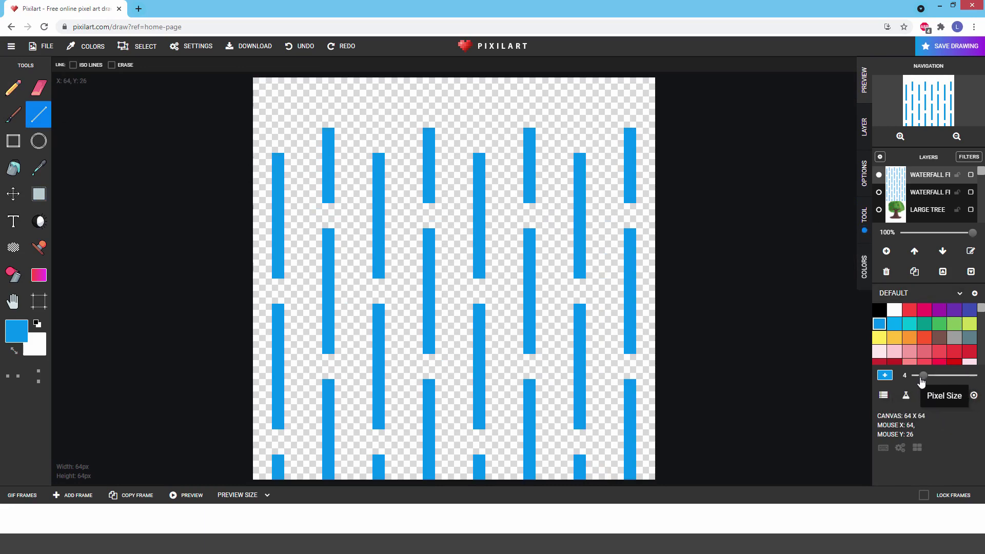
Step: Set pixel size to 2 and paste a 2x20 blue bar piece into the top-left gap
drag(922, 376, 917, 376)
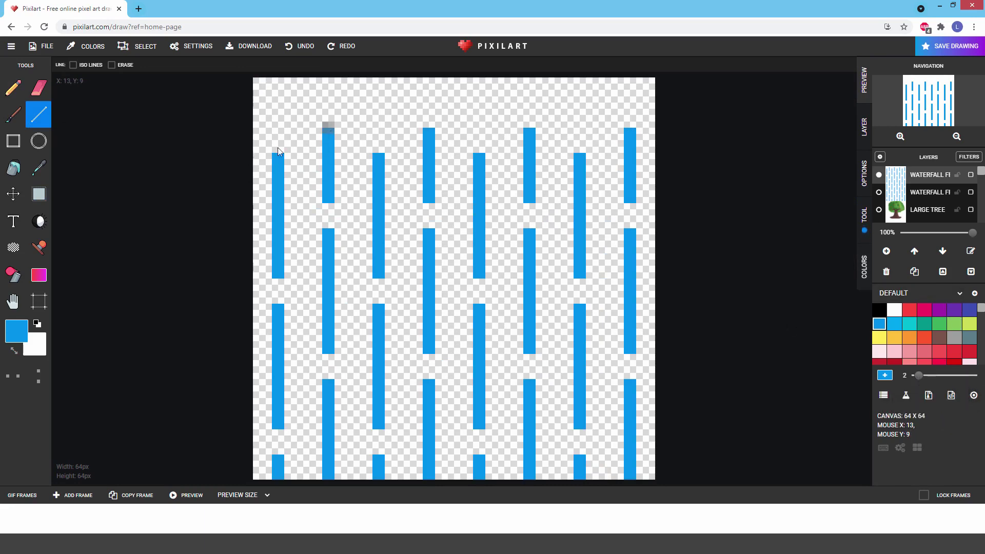
click(38, 193)
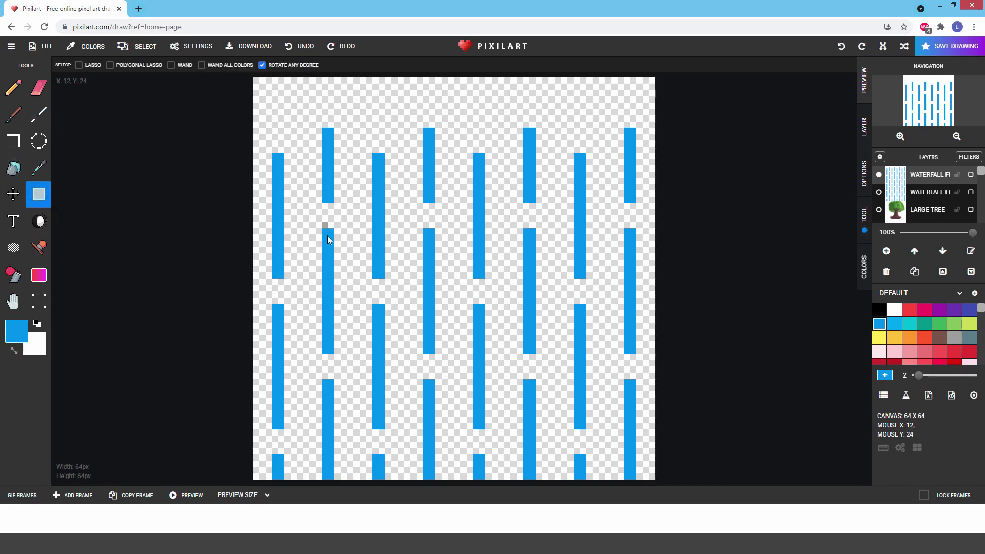
drag(327, 233, 279, 109)
click(337, 353)
key(ctrl+v)
click(275, 108)
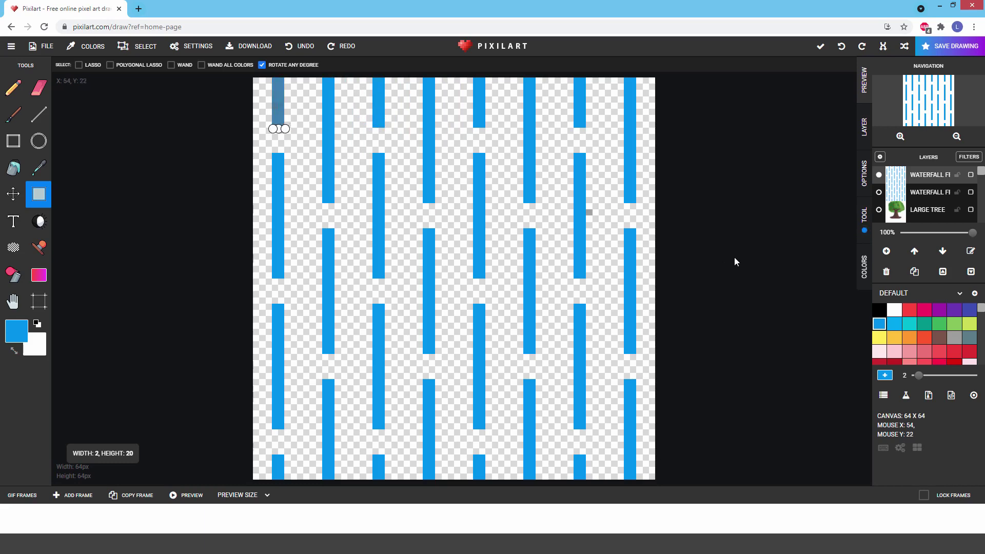
Step: Rename the layer WATERFALL FRAME 2 and duplicate it
click(970, 251)
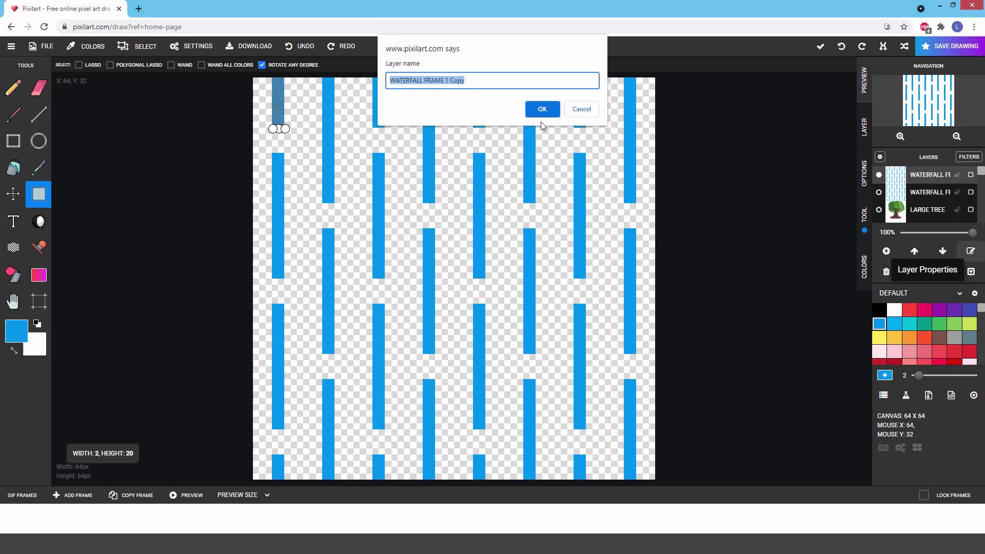
click(466, 88)
drag(466, 89, 445, 86)
text(2)
key(Return)
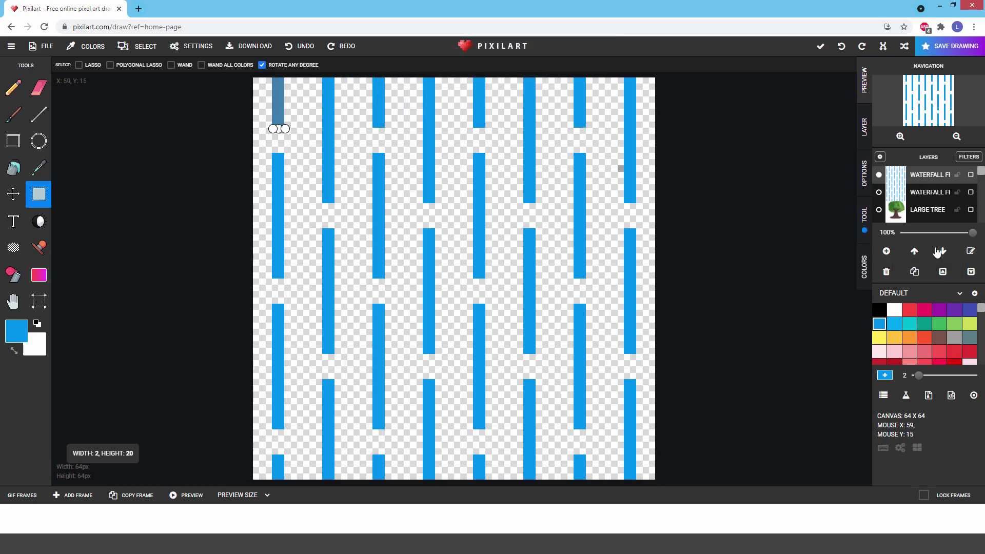
click(921, 276)
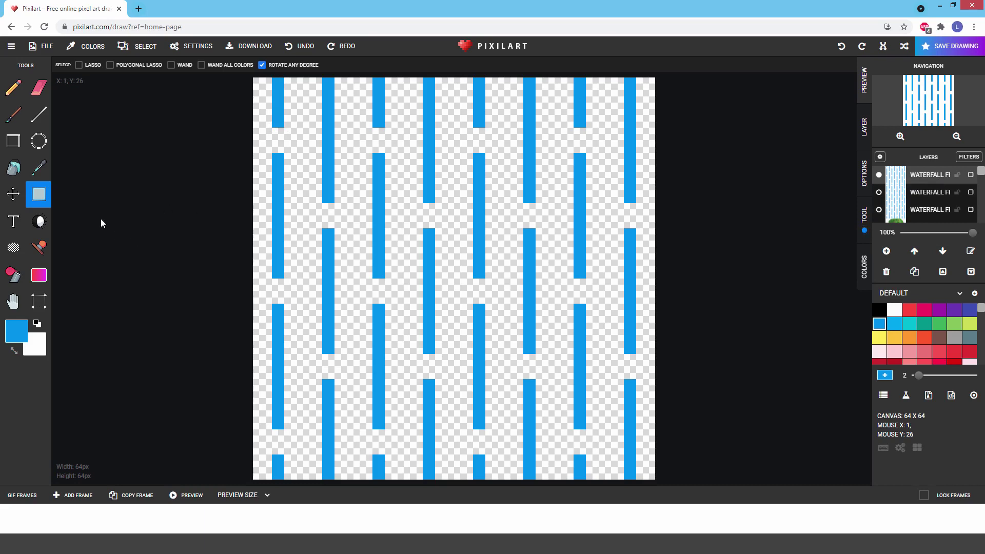
Step: Select all stripes on the new copy and shift them slightly down
drag(275, 80, 636, 480)
drag(623, 200, 635, 229)
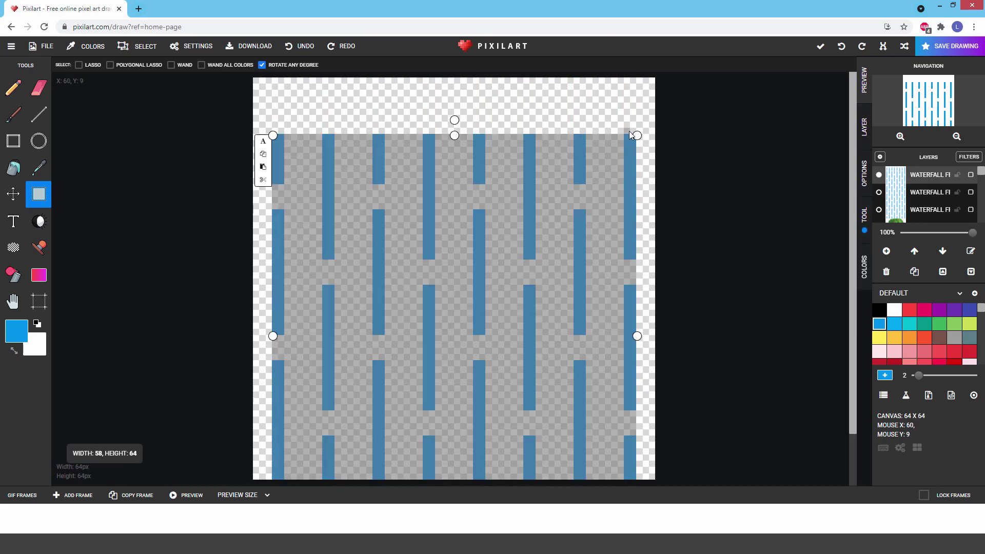
drag(634, 143, 630, 125)
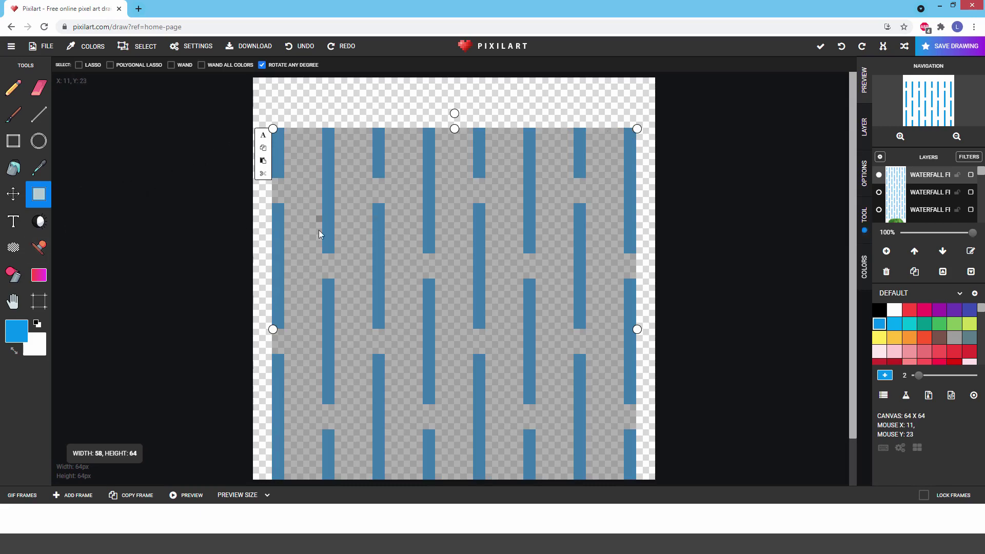
click(337, 112)
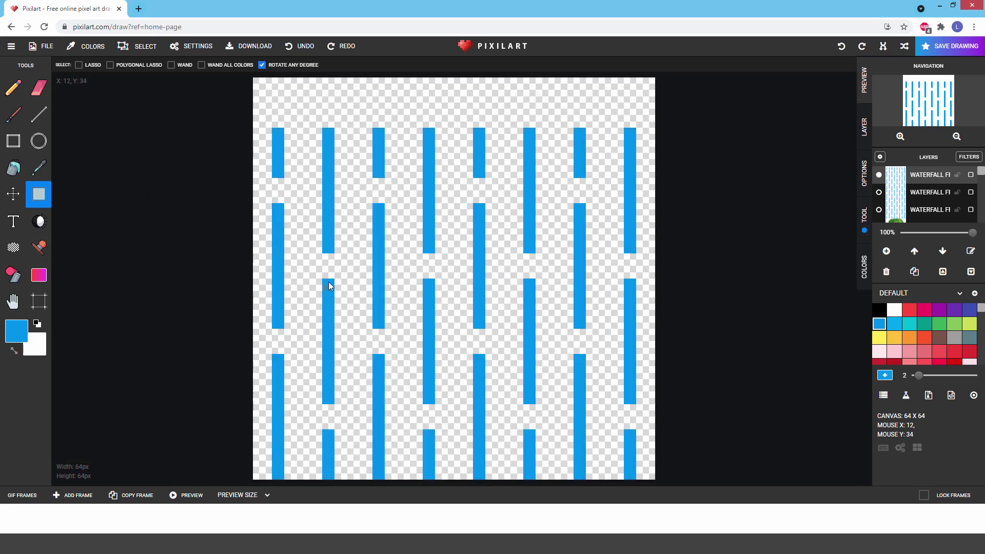
Step: Paste 2x20 bar pieces into the top gaps of the second, sixth, seventh and rightmost columns
drag(325, 285, 265, 176)
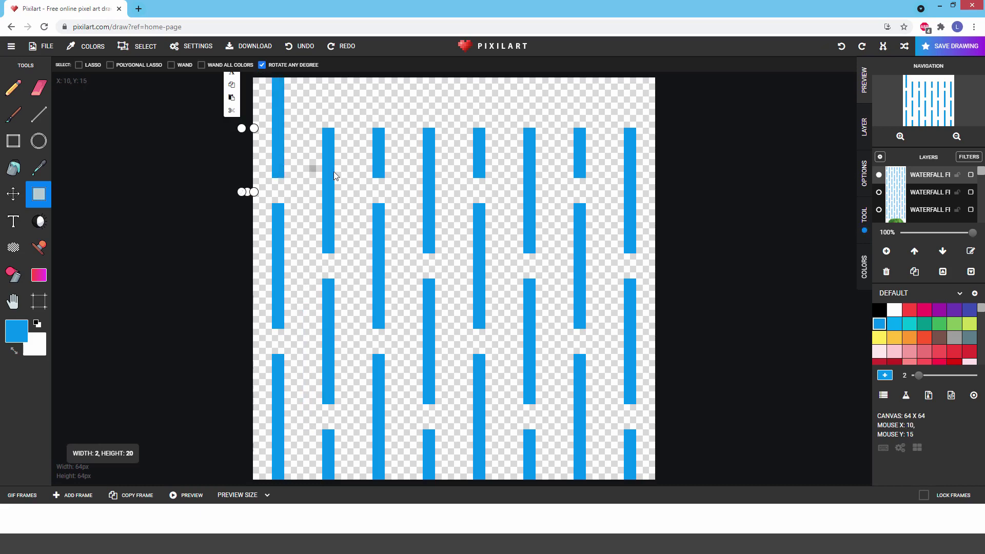
drag(335, 170, 479, 172)
key(ctrl+v)
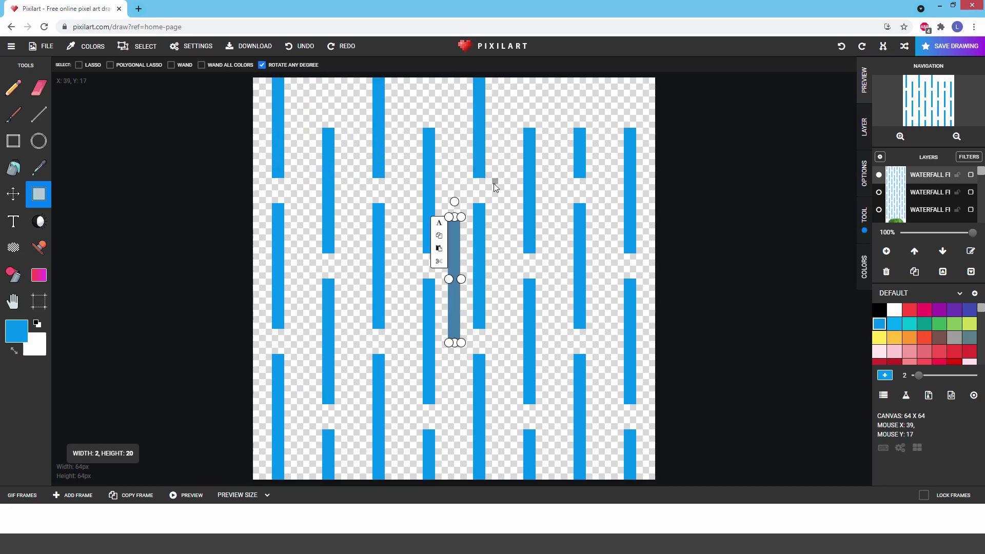
drag(450, 316, 578, 147)
key(ctrl+v)
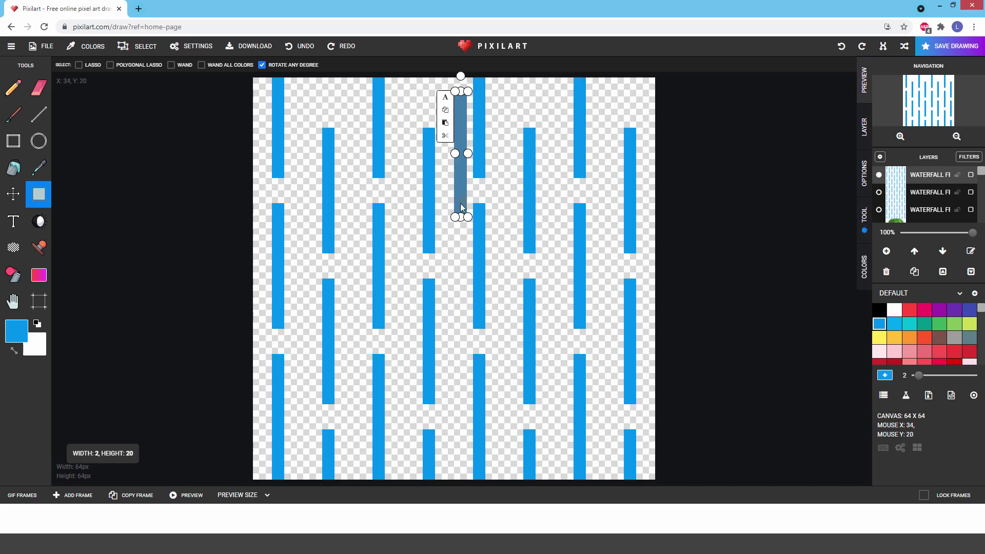
drag(461, 208, 431, 93)
key(ctrl+v)
key(ctrl+v)
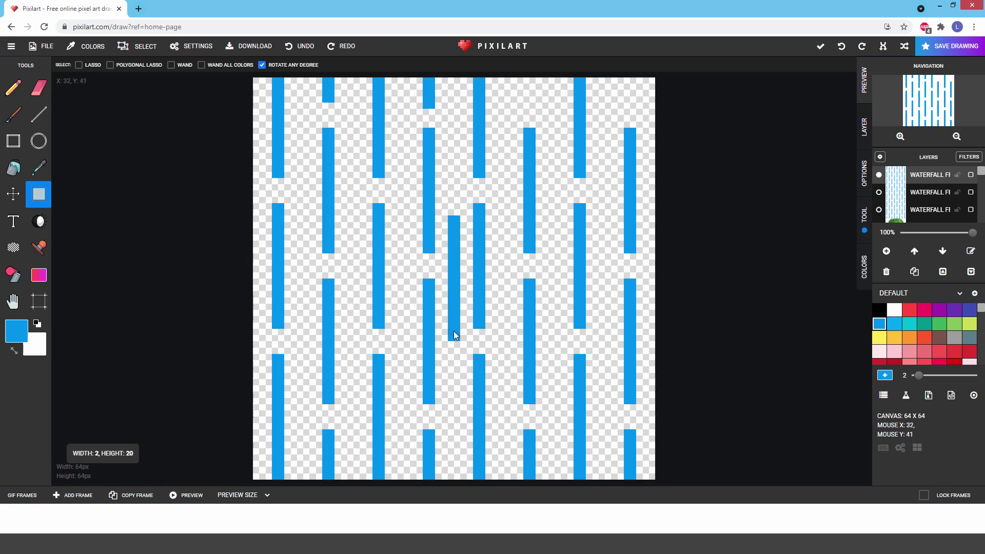
drag(453, 330, 527, 107)
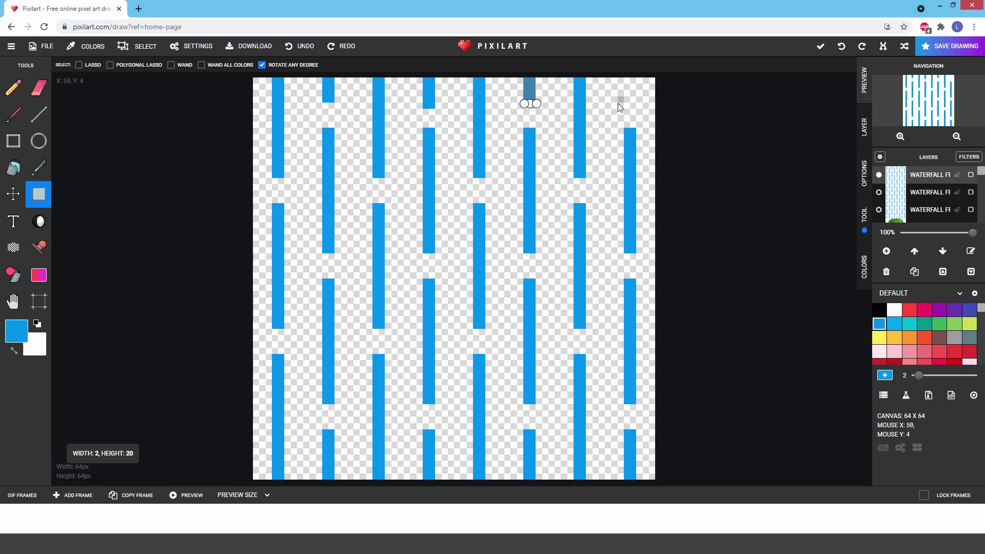
drag(529, 92, 641, 97)
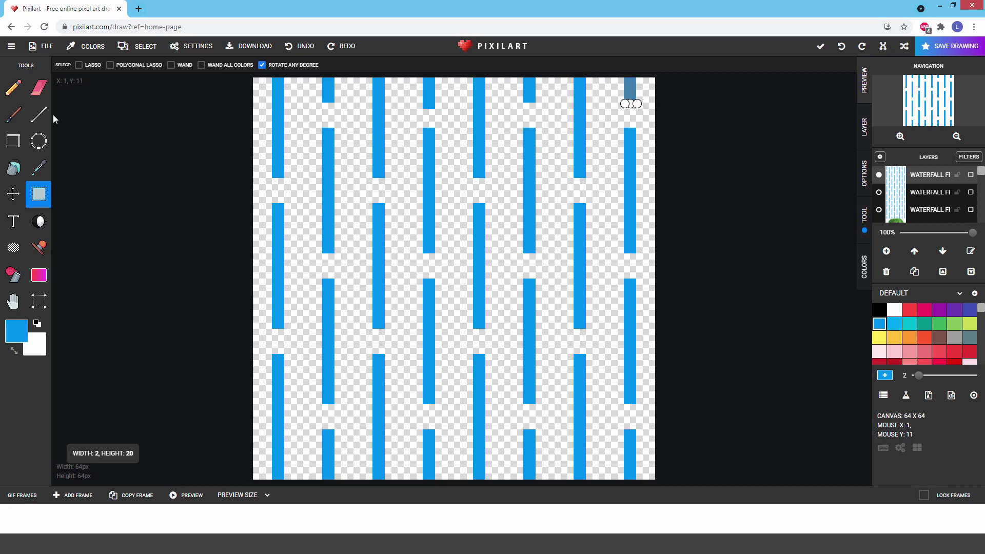
click(44, 96)
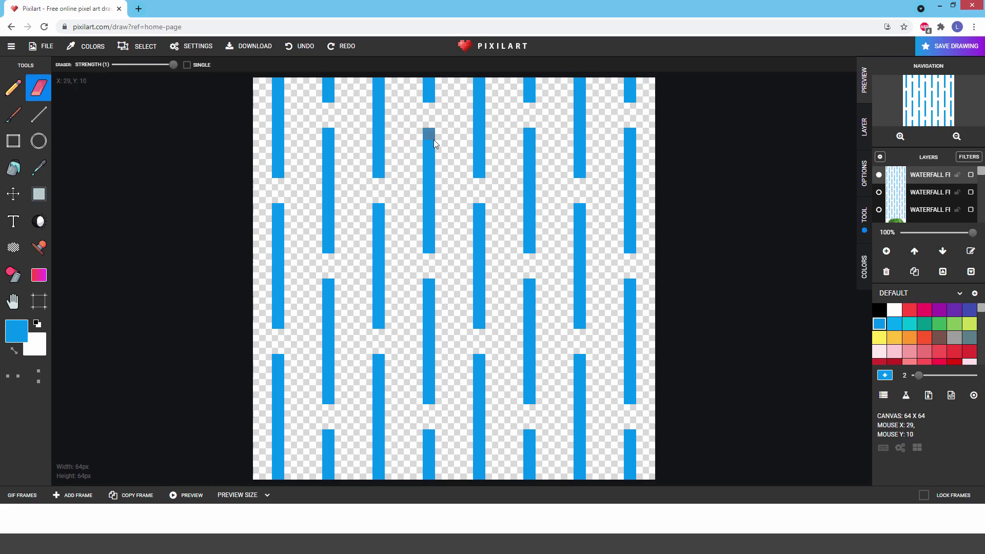
Step: Rename the layer WATERFALL FRAME 3, duplicate it, and make the copy active
click(957, 253)
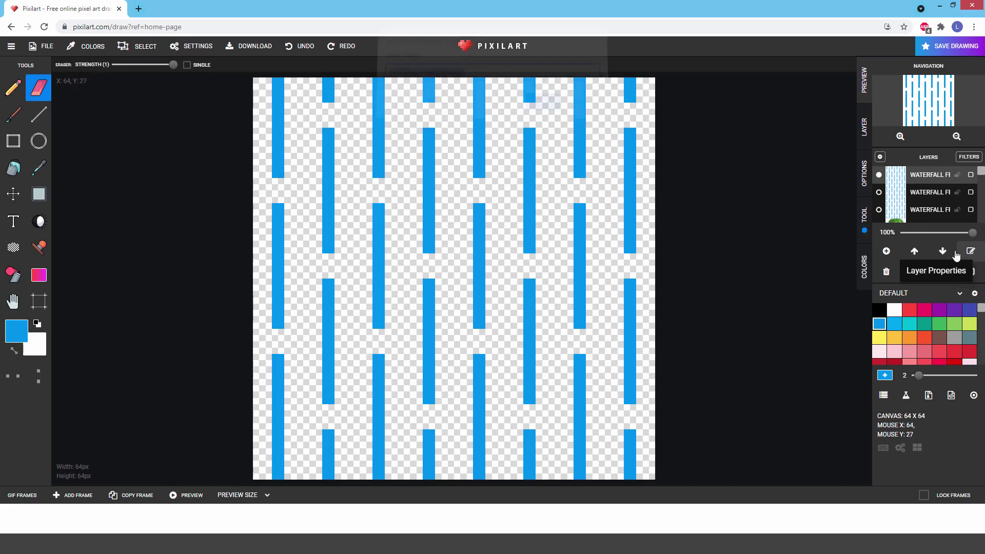
drag(477, 83, 448, 84)
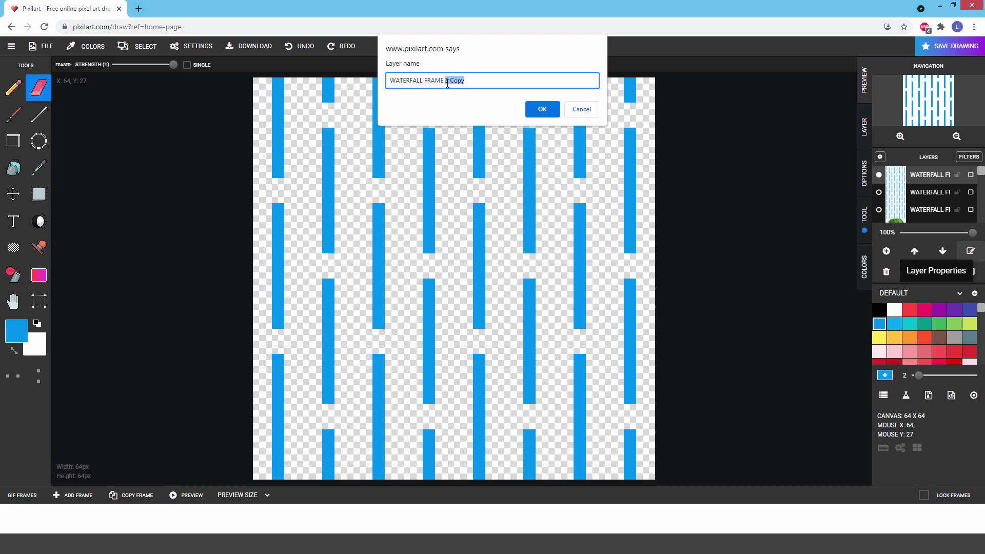
text(3)
key(Return)
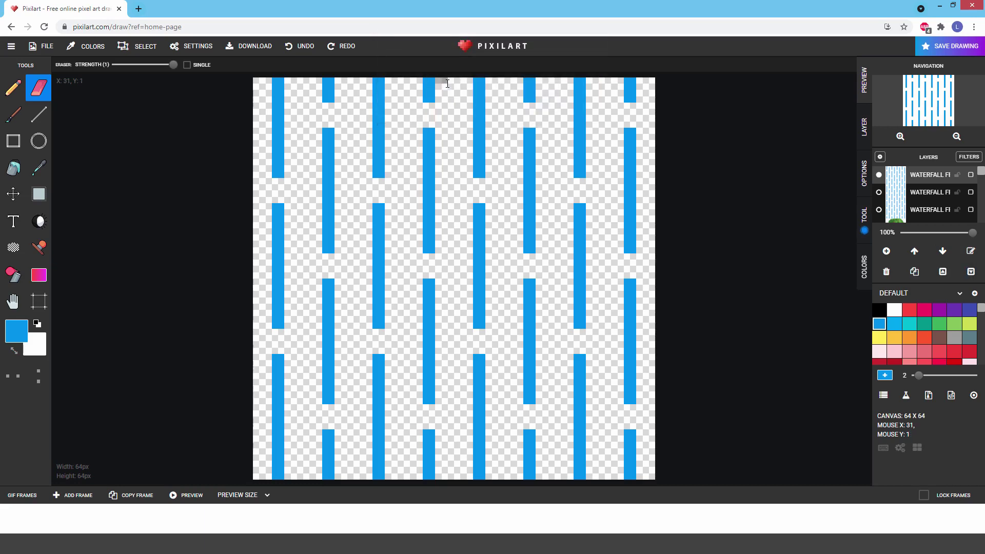
click(923, 280)
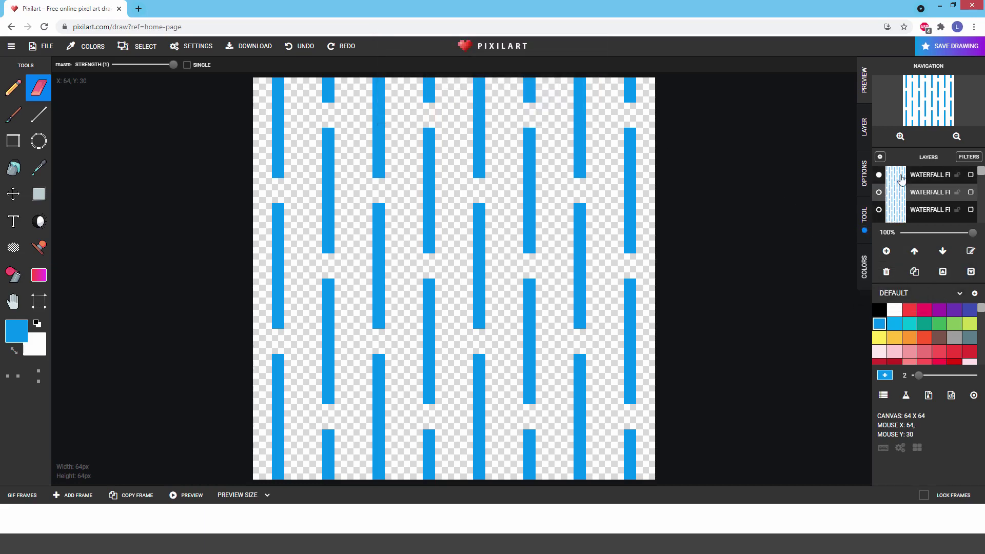
click(901, 178)
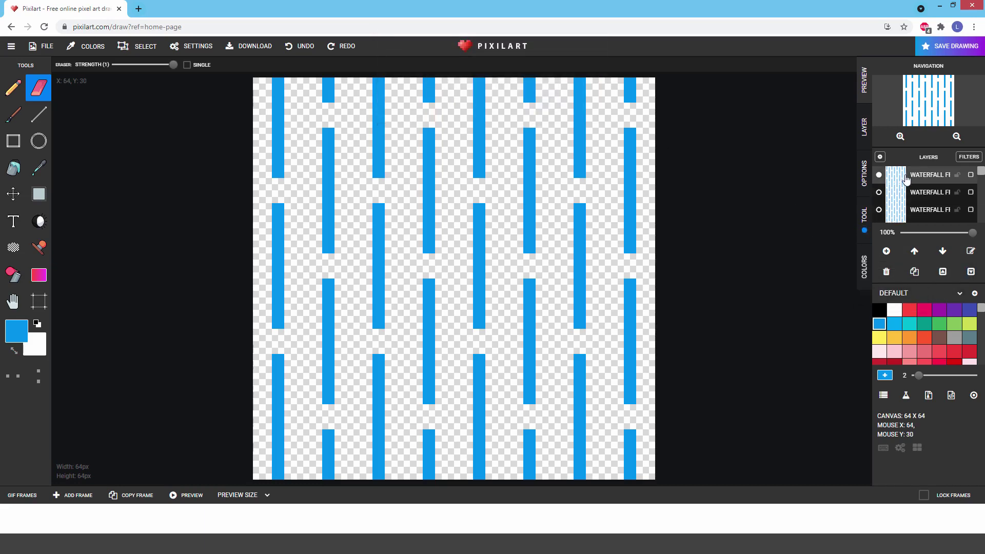
Step: Select the copy's blue bars and move them a few pixels down
click(38, 195)
drag(267, 79, 637, 475)
drag(629, 223, 627, 263)
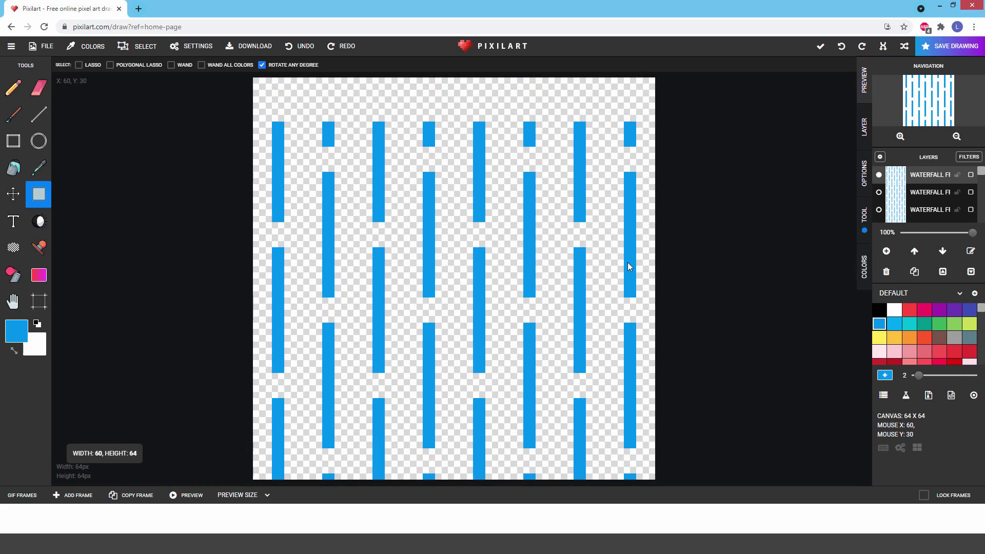
click(627, 264)
mouse_move(628, 119)
mouse_down()
mouse_move(629, 139)
mouse_move(629, 124)
mouse_up()
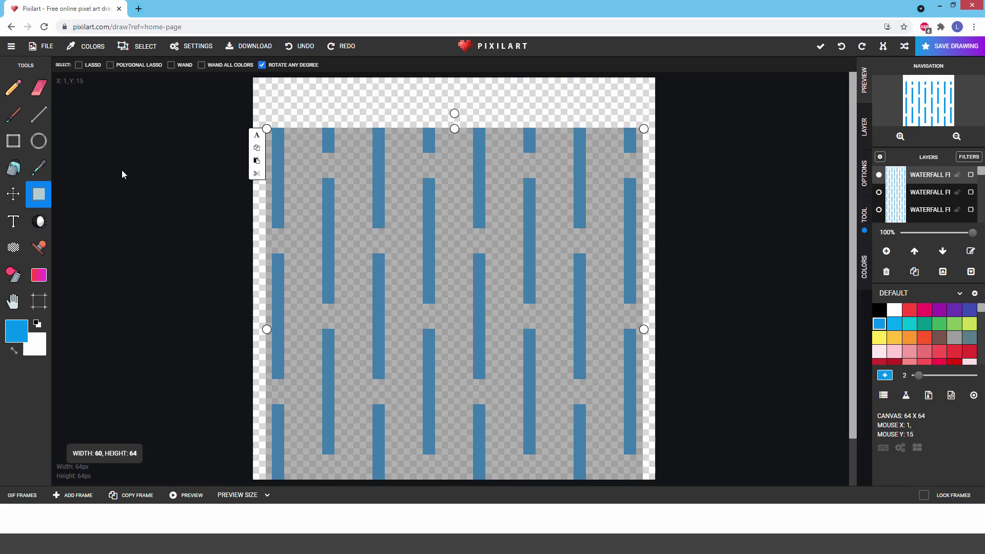
click(313, 93)
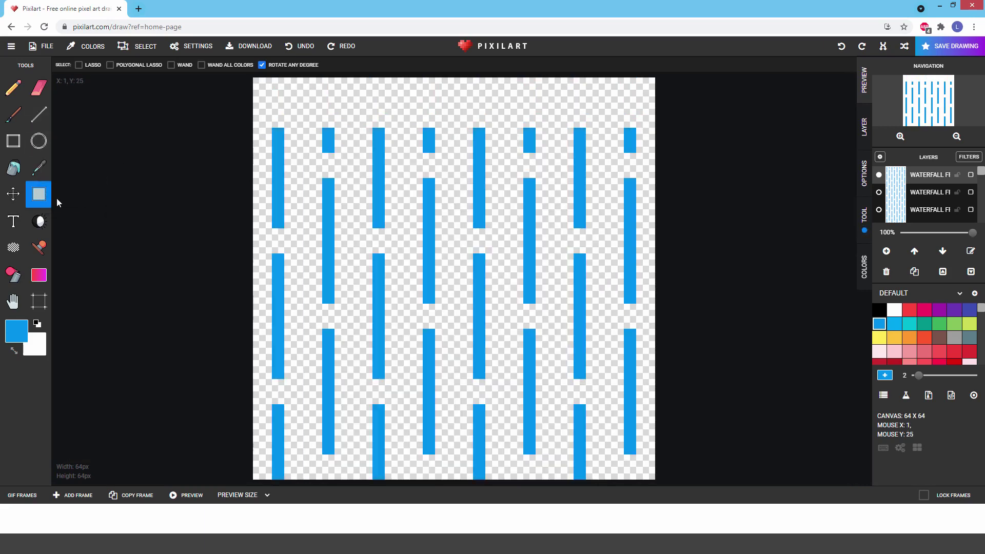
Step: Copy a bar segment and move it into a column's top gap
drag(325, 193, 330, 300)
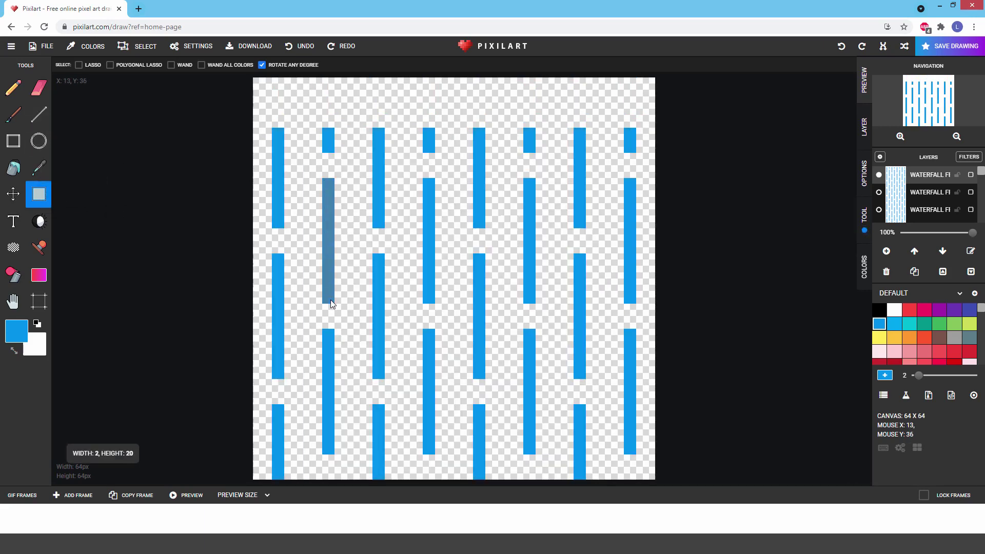
click(328, 307)
key(ctrl+v)
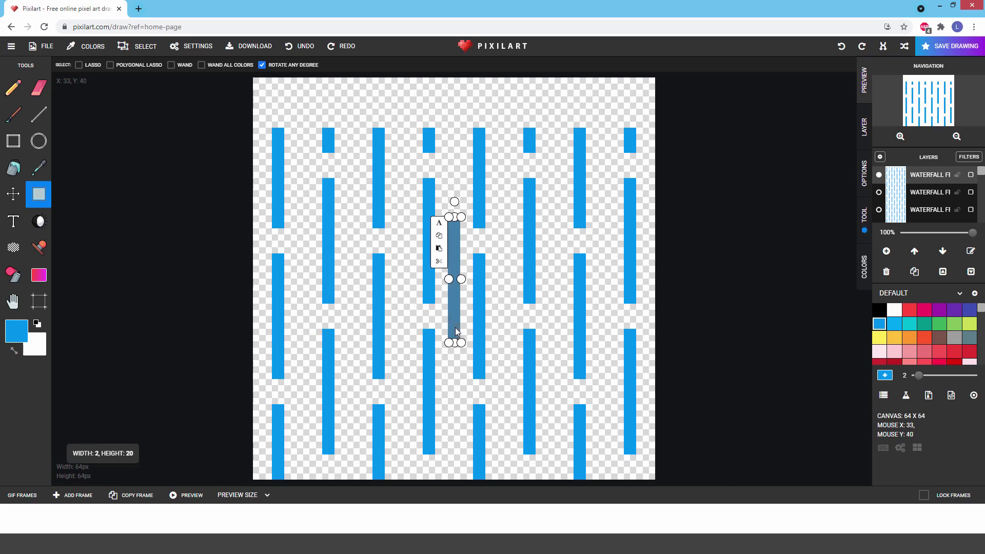
drag(454, 327, 629, 128)
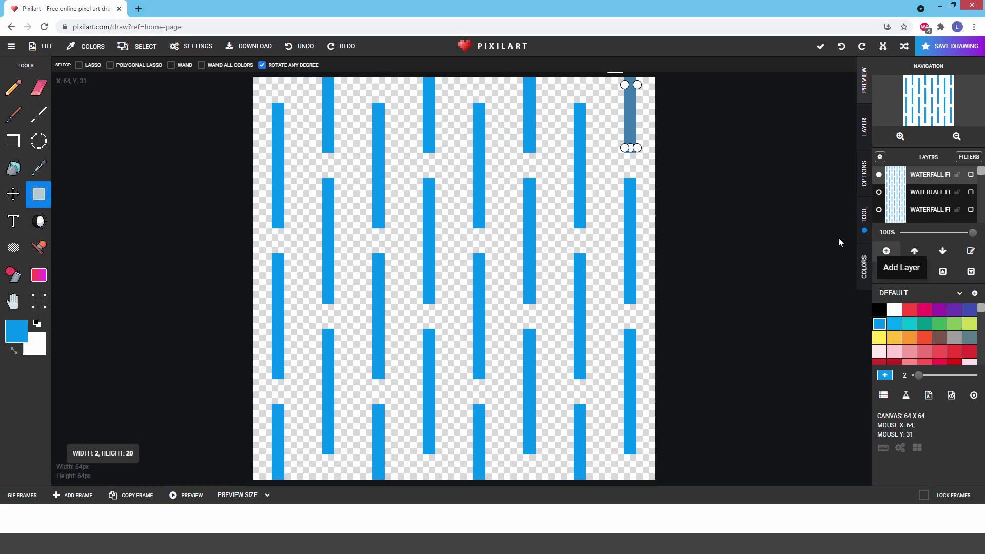
Step: Rename the shifted copy from '3 Copy' to WATERFALL FRAME 4
click(971, 253)
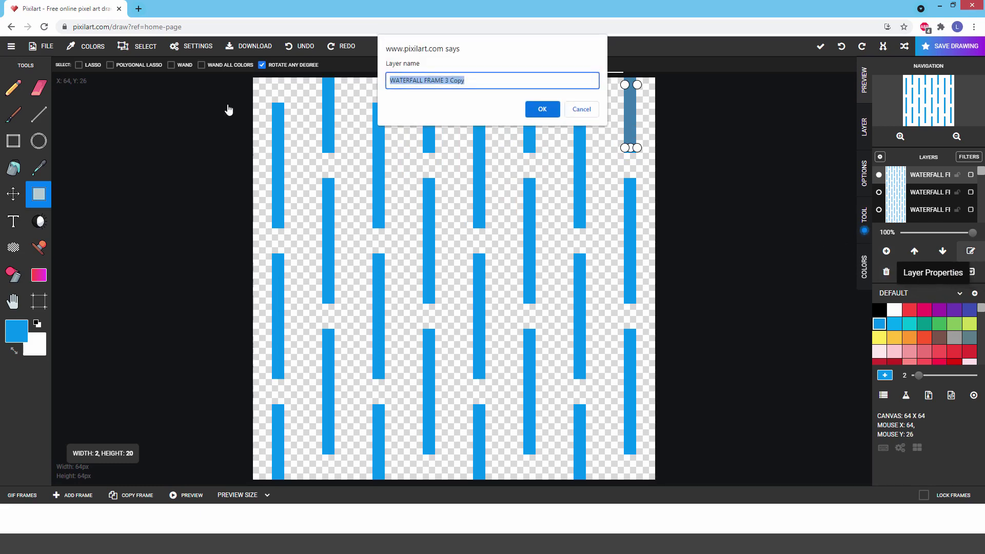
click(462, 85)
mouse_move(462, 85)
mouse_down()
mouse_move(444, 85)
mouse_move(475, 82)
mouse_up()
click(444, 84)
text(4)
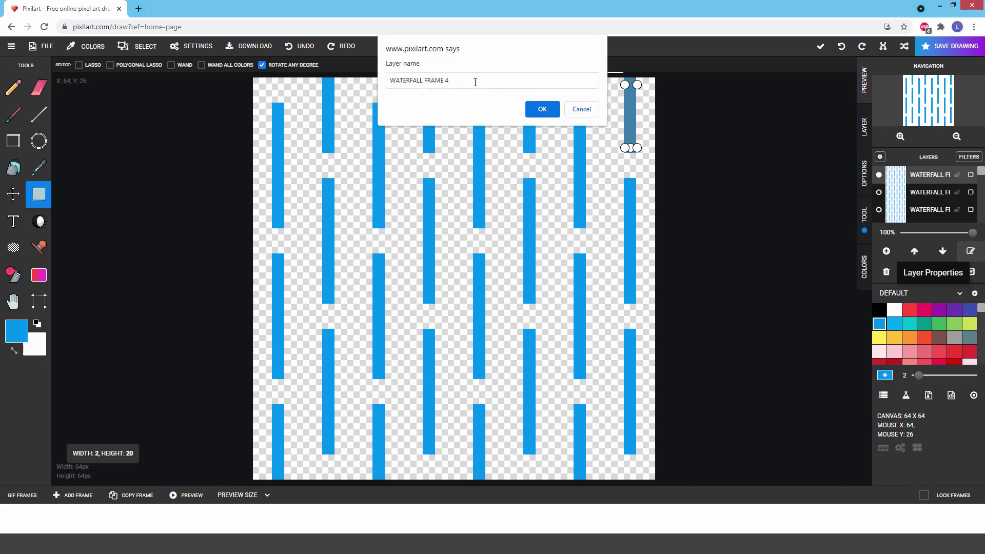
key(Return)
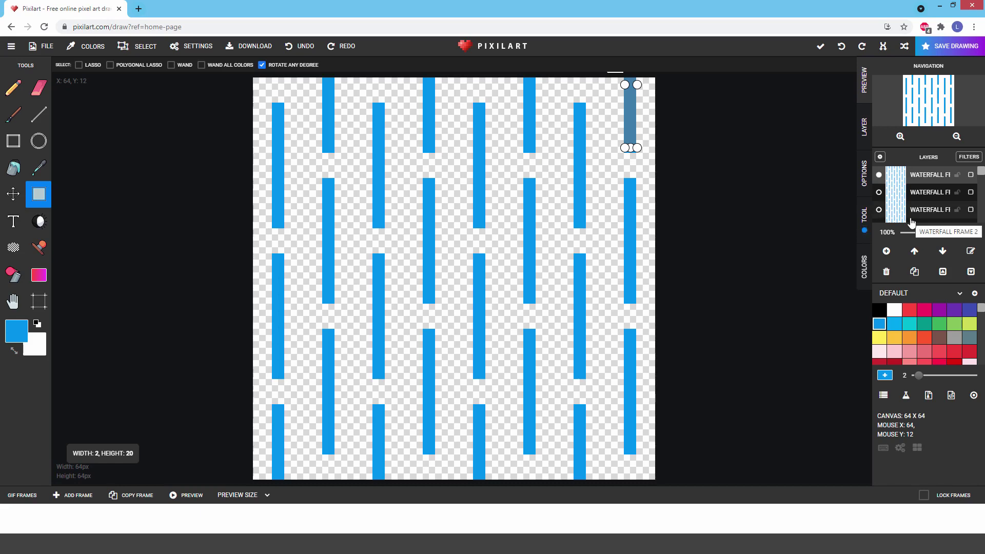
Step: Undo the last change and make the middle layer active
key(ctrl+z)
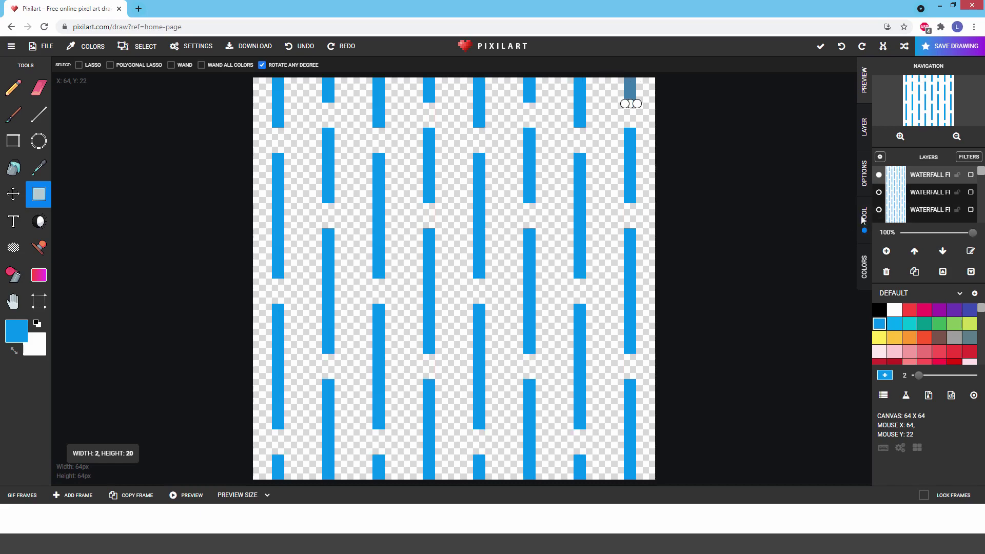
click(916, 199)
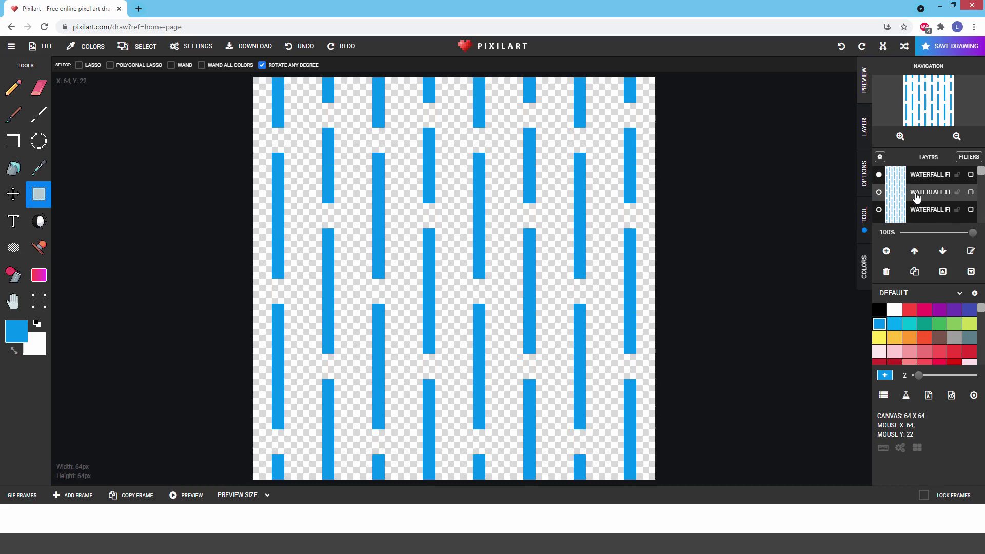
scroll(944, 193, down, 2)
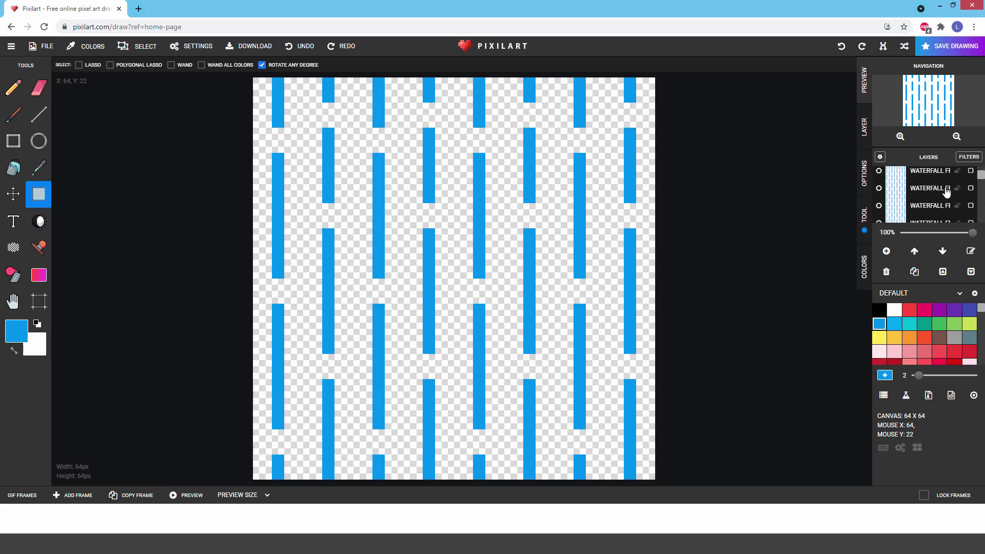
scroll(947, 192, down, 1)
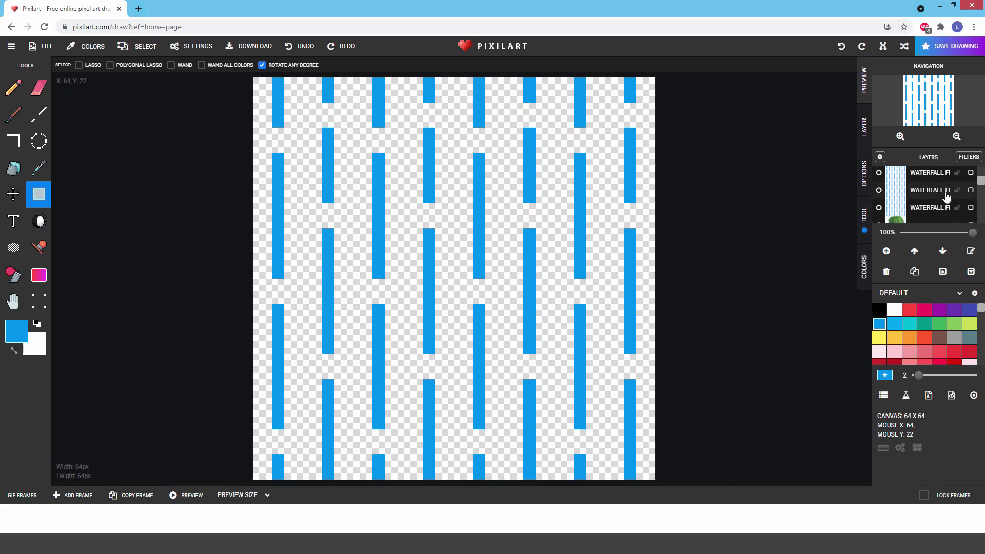
scroll(944, 192, up, 3)
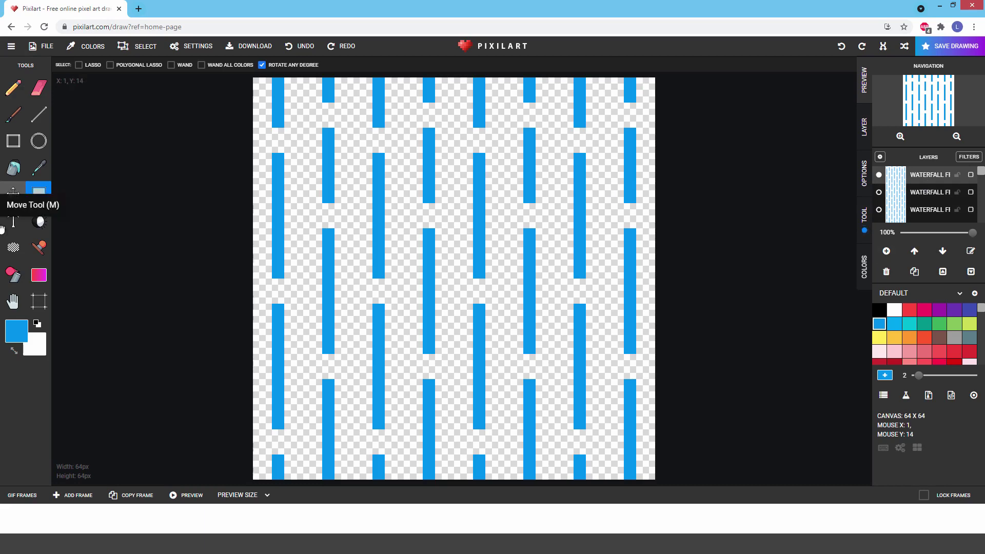
Step: Bucket-fill the second waterfall layer's transparent background with black
click(13, 168)
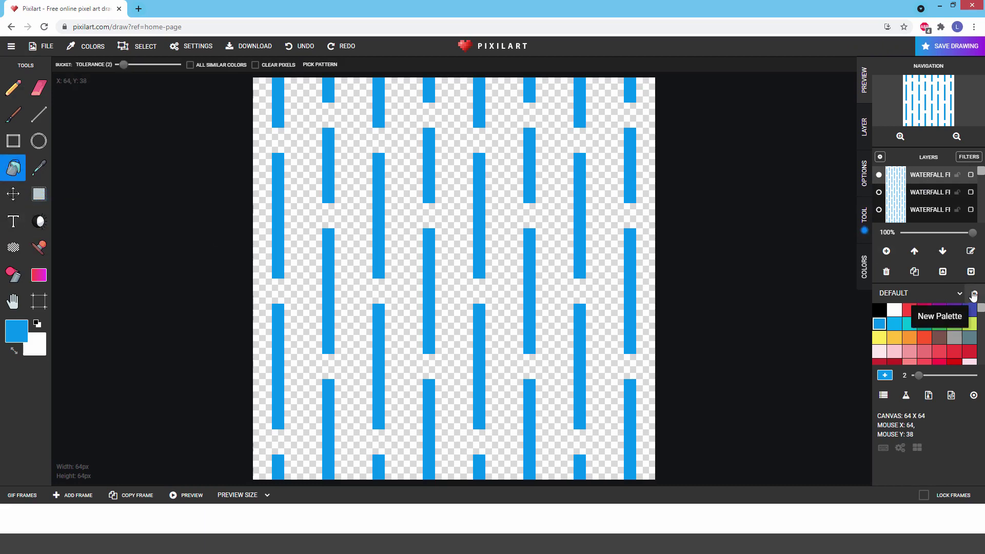
click(879, 310)
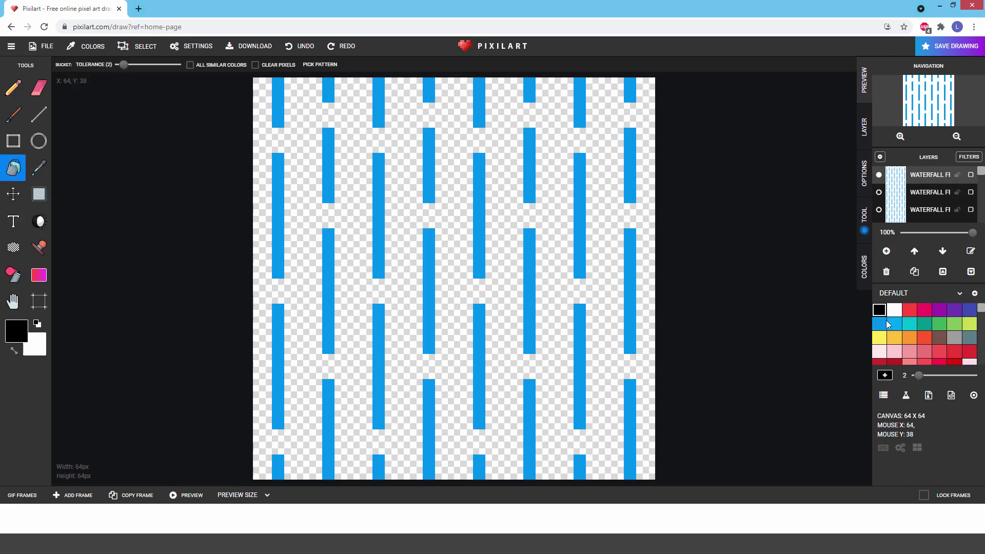
click(502, 151)
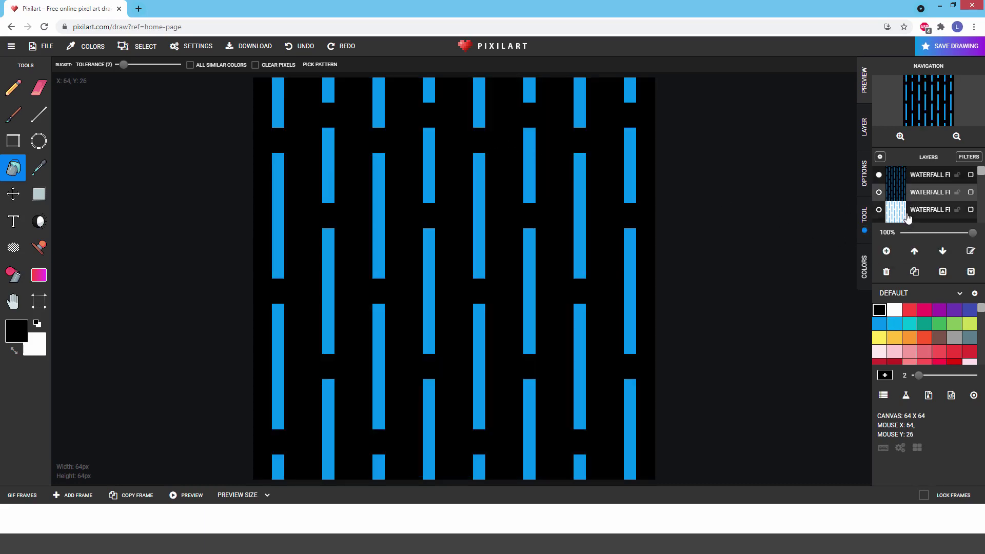
click(526, 145)
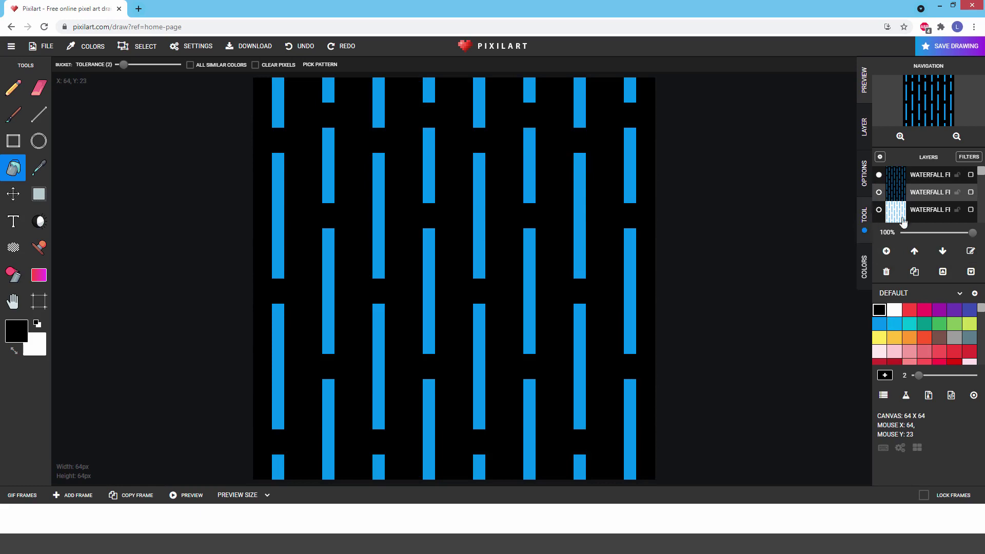
Step: Toggle layer visibility and bucket-fill the third layer's background black
click(919, 217)
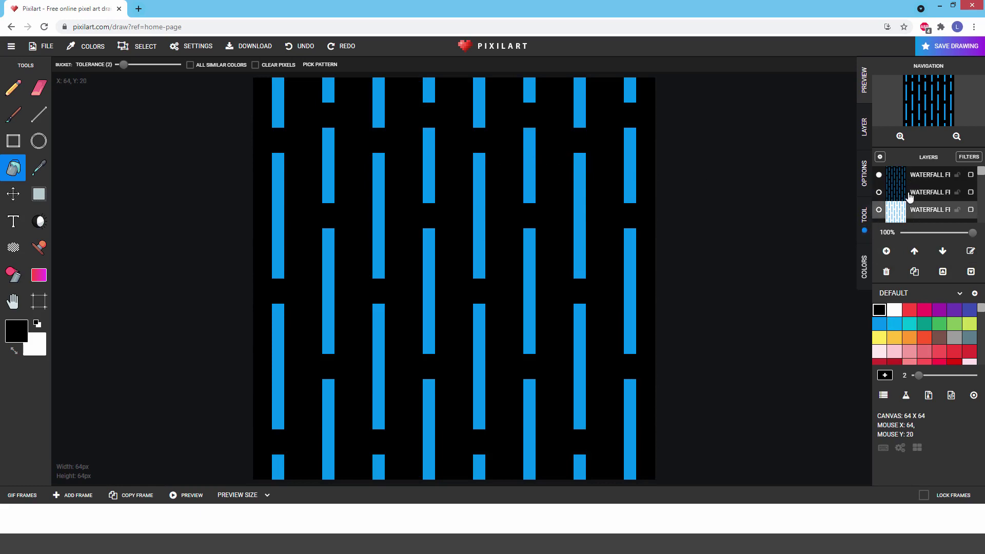
click(885, 176)
click(879, 174)
click(879, 192)
click(879, 192)
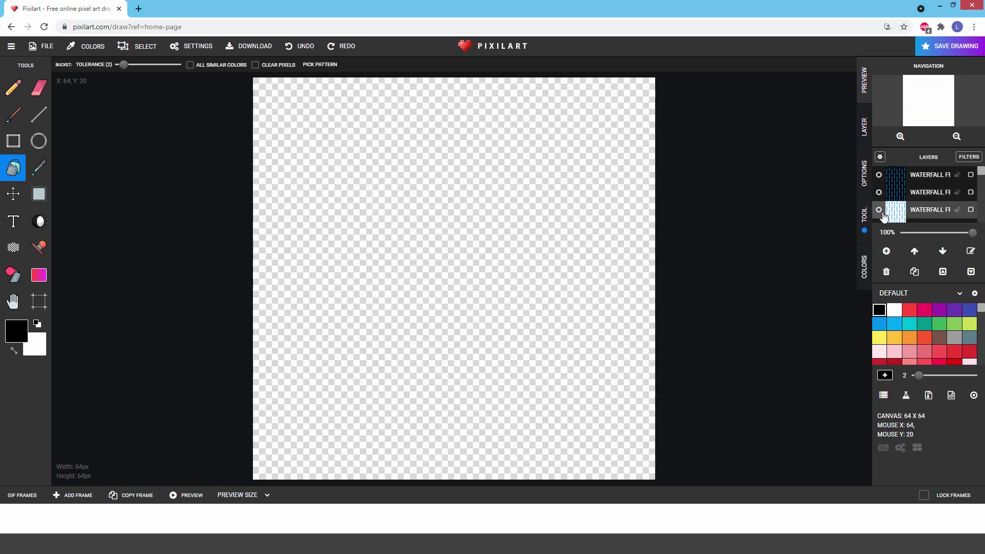
click(879, 209)
click(551, 199)
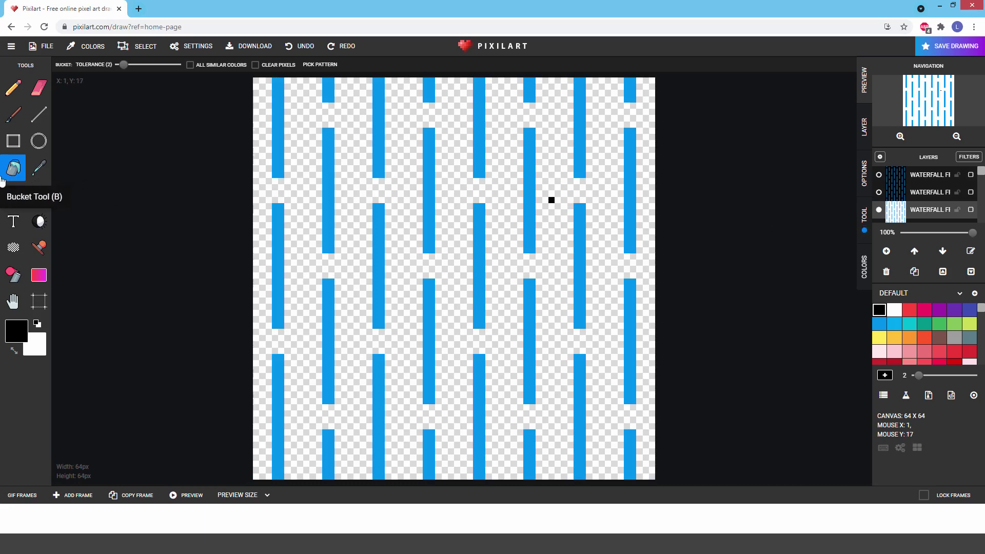
click(472, 204)
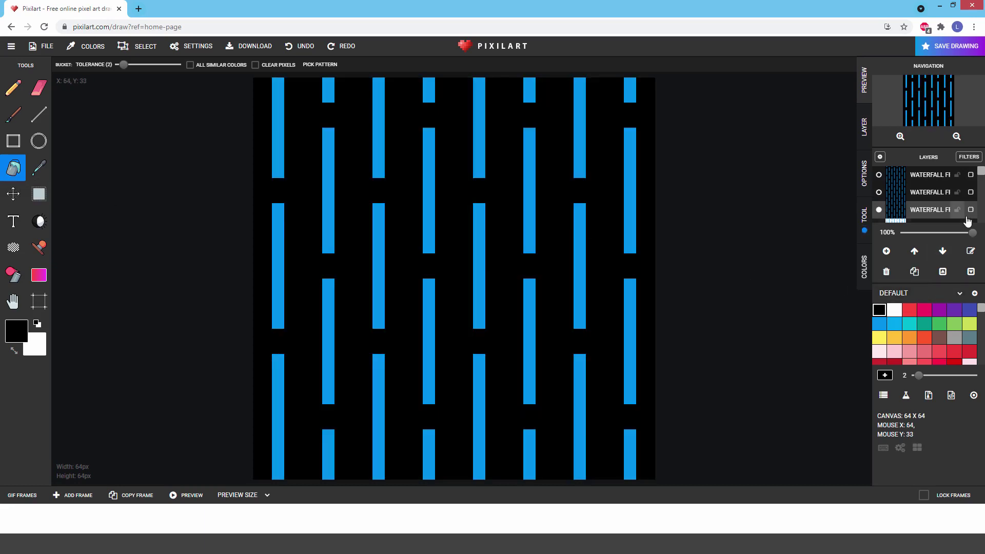
Step: Make the second waterfall layer active and fill it with black
scroll(918, 205, down, 2)
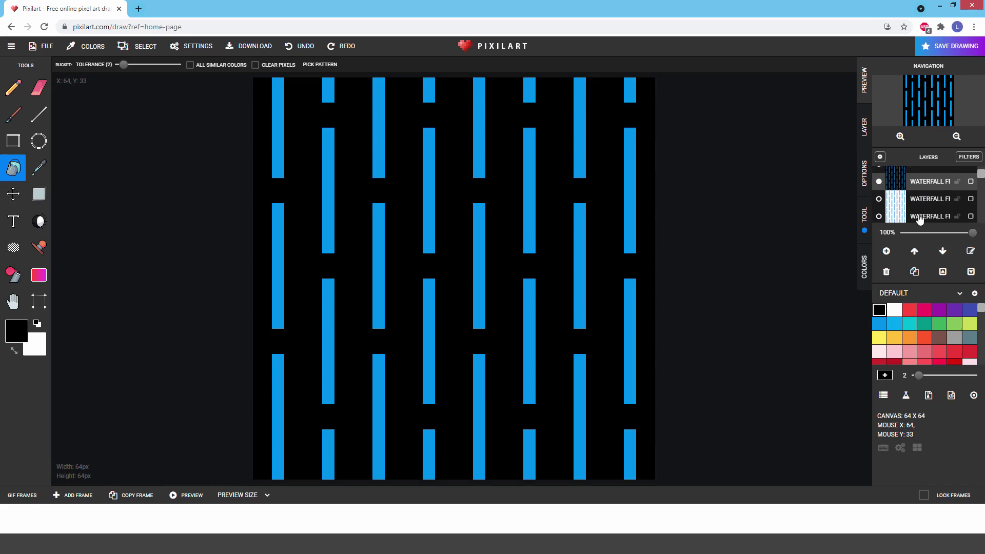
scroll(916, 192, up, 2)
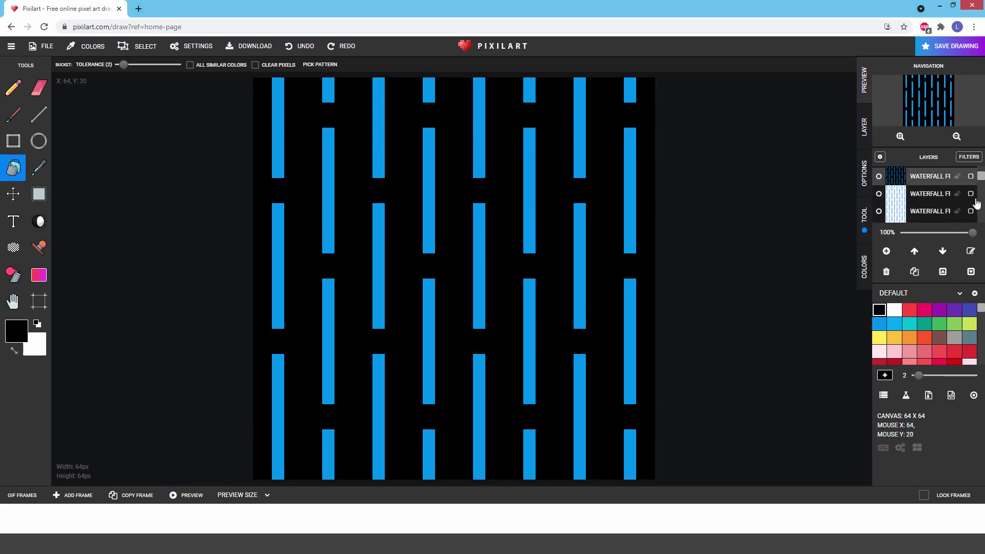
click(931, 195)
click(554, 209)
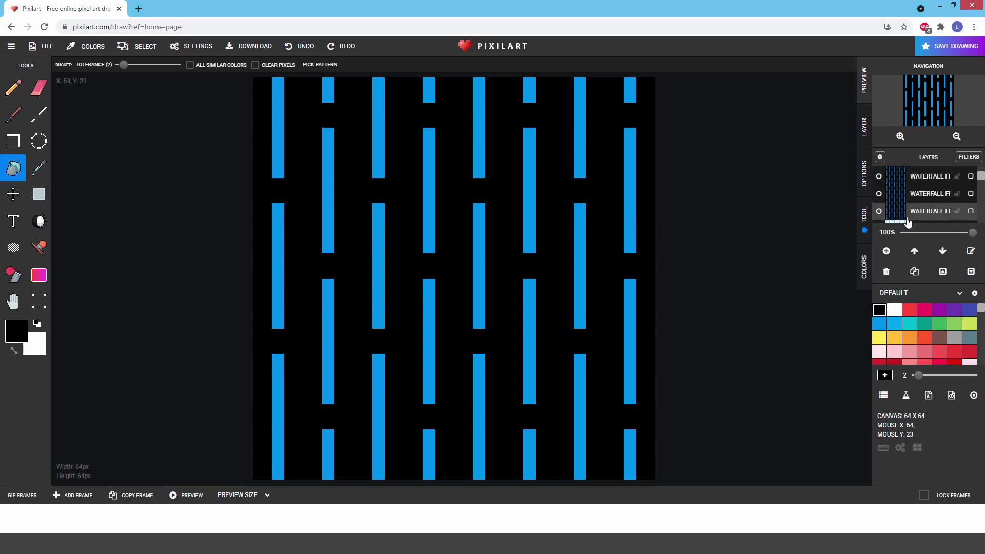
scroll(929, 200, down, 2)
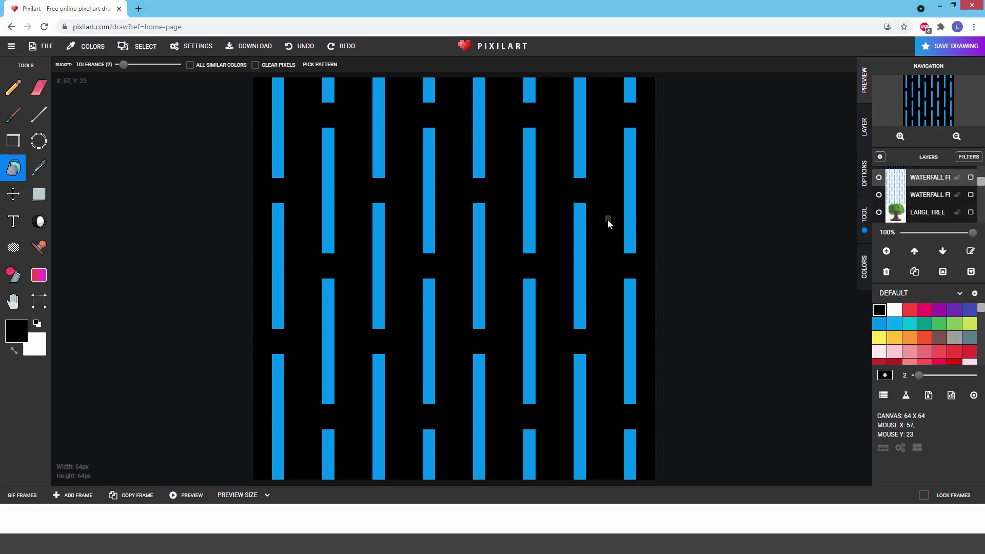
Step: Hide and reshow the second waterfall layer to review the shifted frame
click(926, 196)
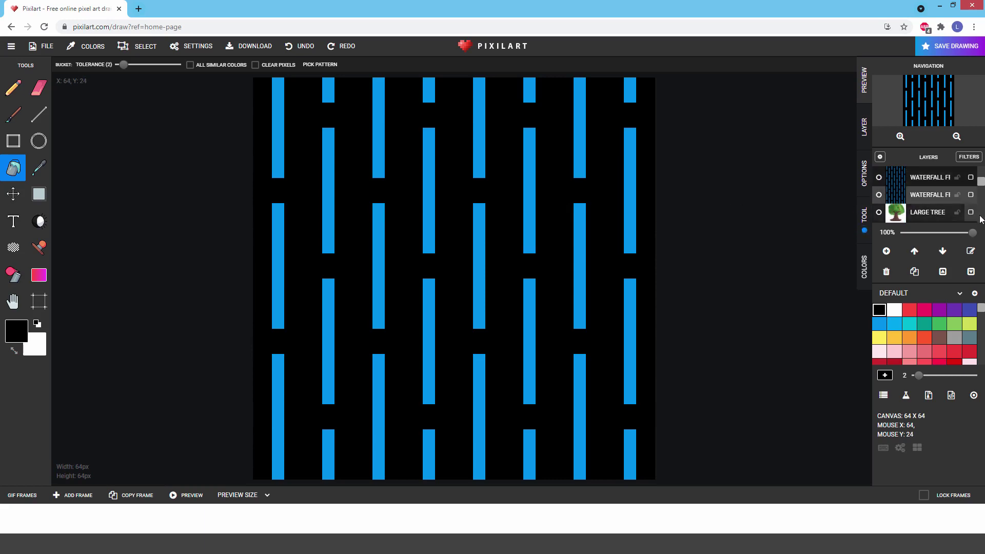
scroll(929, 195, up, 2)
scroll(929, 187, down, 1)
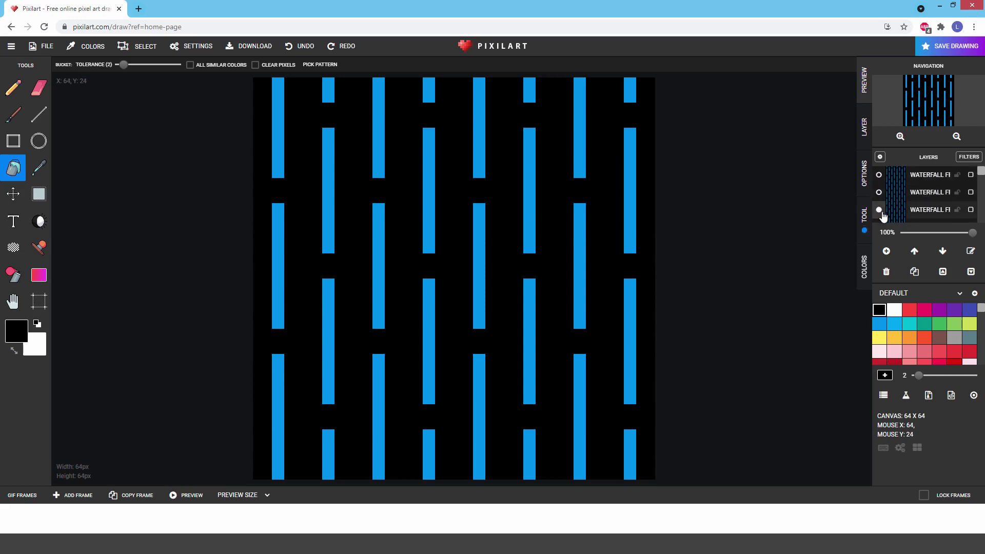
click(926, 198)
scroll(924, 203, down, 2)
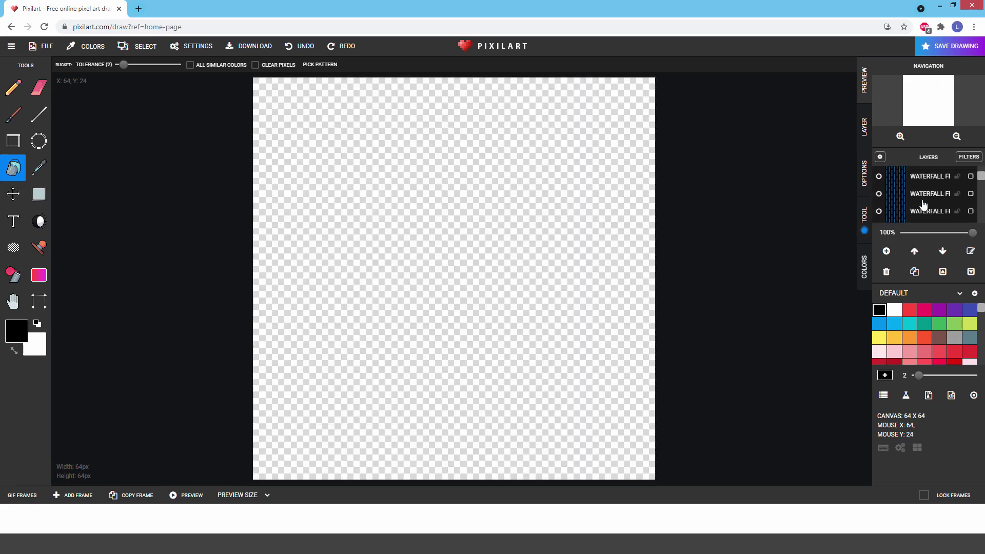
click(877, 195)
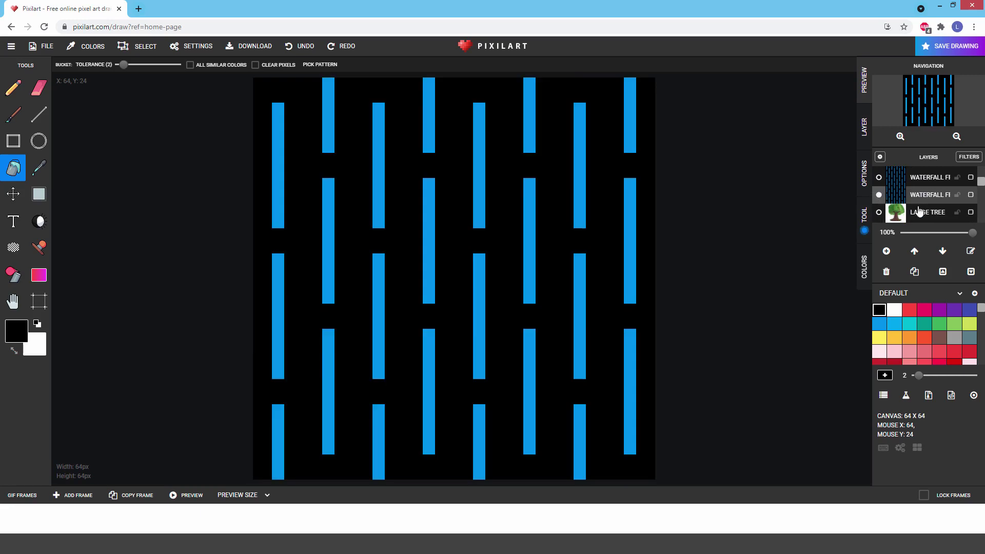
Step: Close the FILE menu without exporting and switch to Unity's TEXTURES folder
click(41, 49)
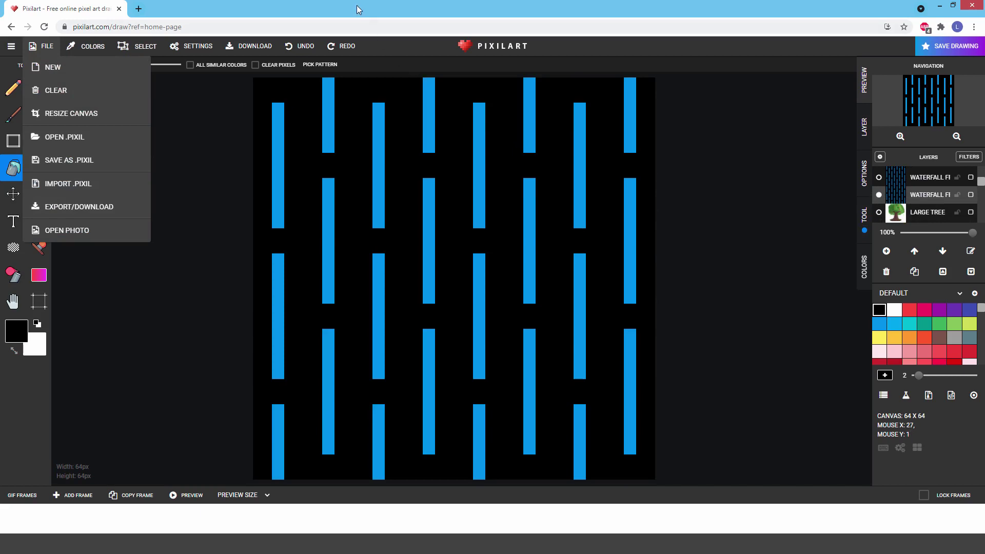
click(722, 309)
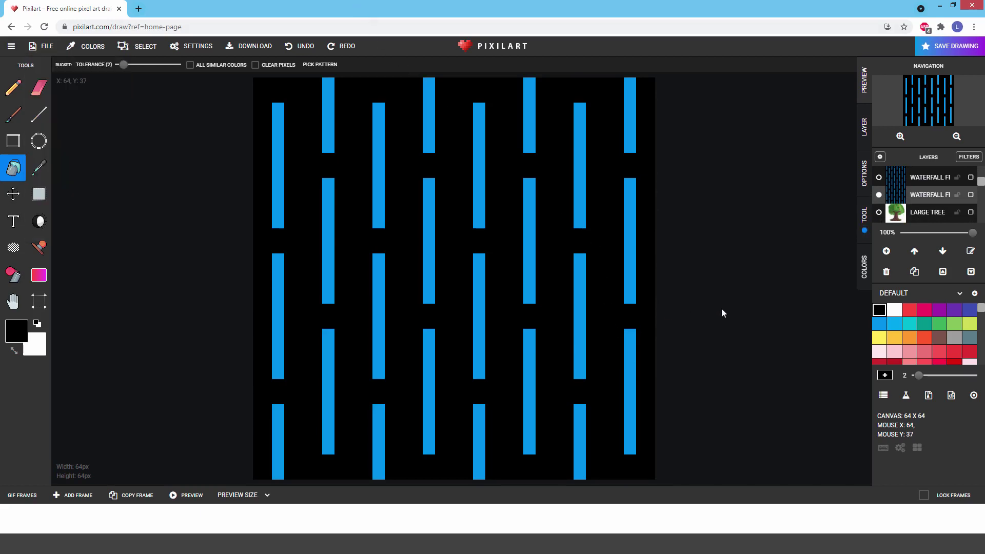
key(alt+Tab)
scroll(598, 377, down, 5)
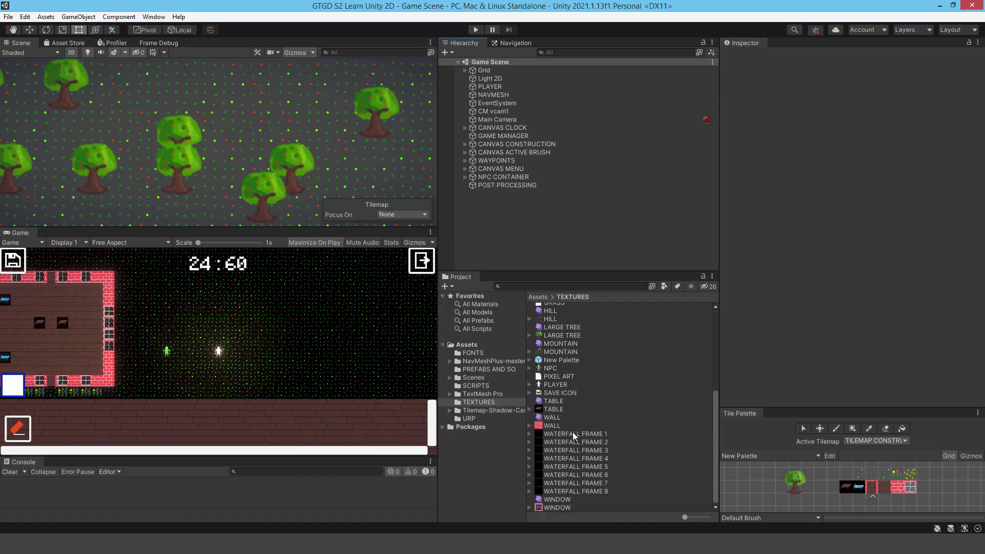
Step: Apply 64 pixels per unit, Full Rect mesh, Trilinear filter and max size 64 to WATERFALL FRAME 1–8
click(572, 435)
shift+click(585, 491)
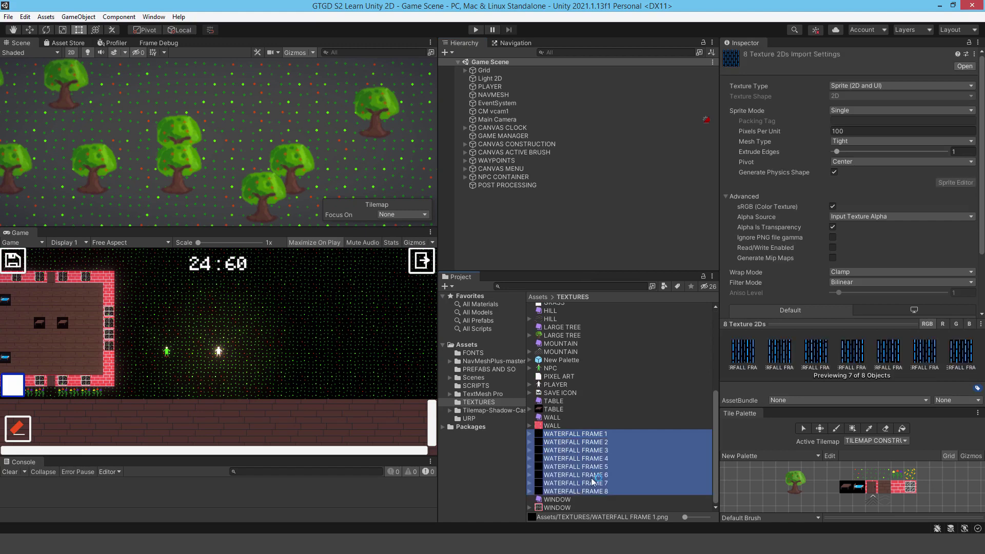
click(847, 131)
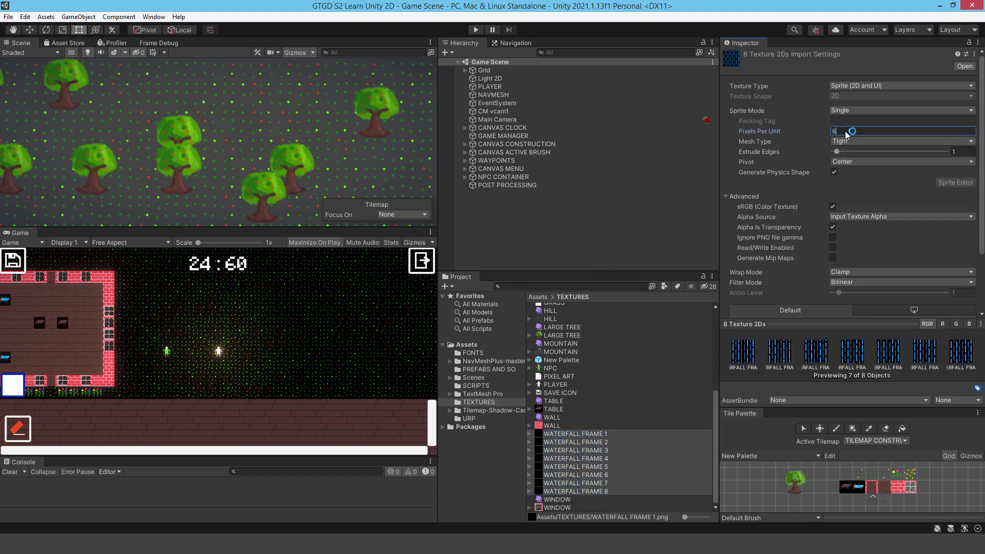
click(846, 142)
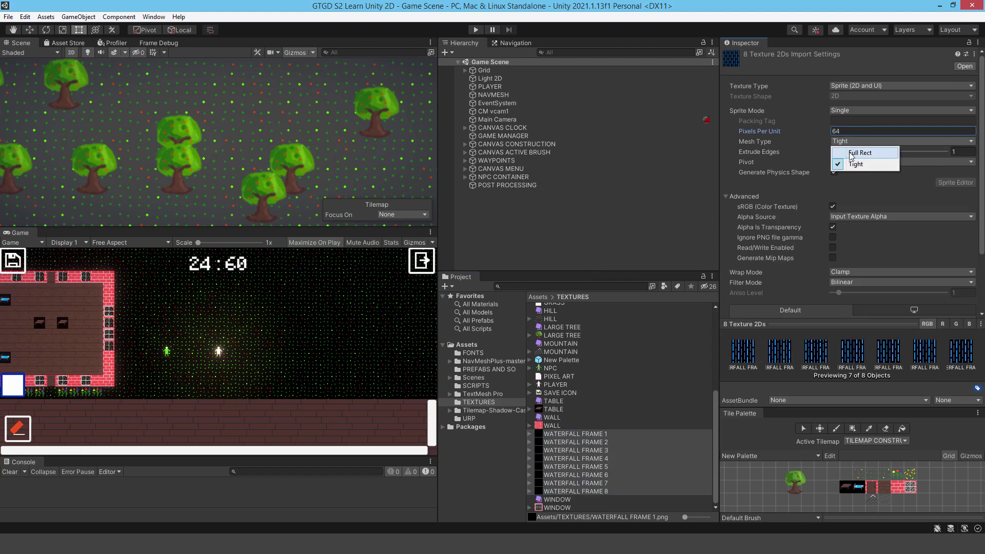
click(849, 152)
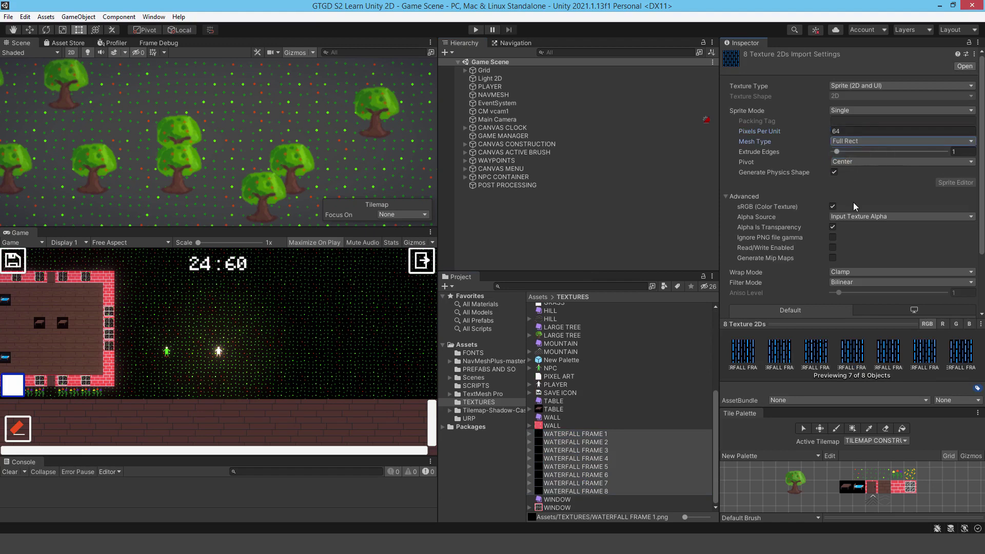
click(854, 284)
click(854, 314)
scroll(886, 239, down, 3)
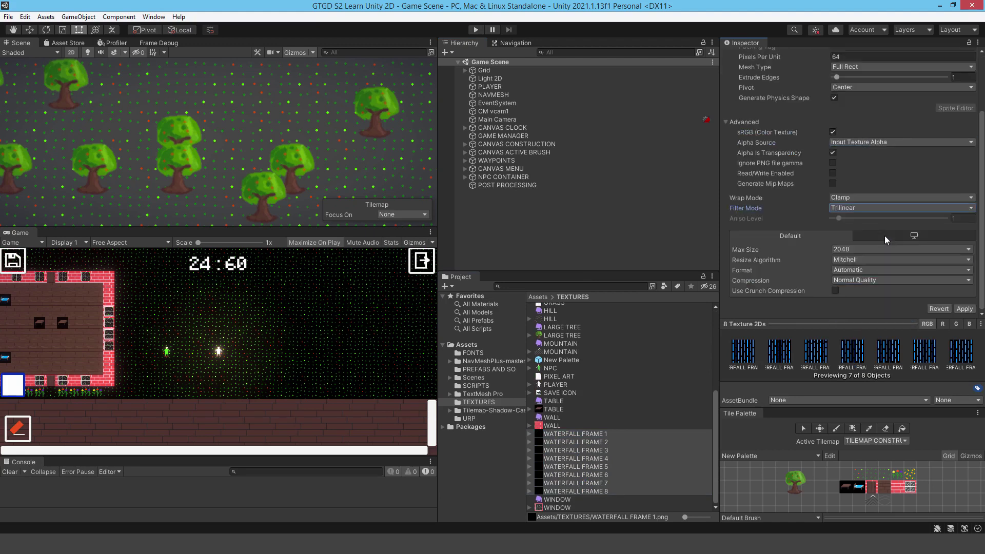
click(856, 249)
click(852, 264)
click(965, 309)
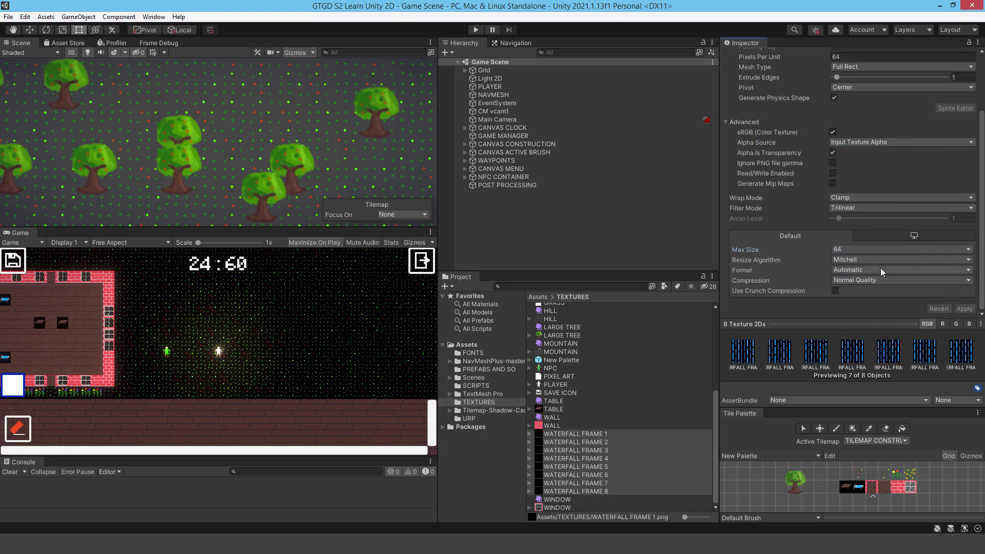
Step: Create a new Animated Tile in the TEXTURES folder named WATERFALL
right_click(654, 375)
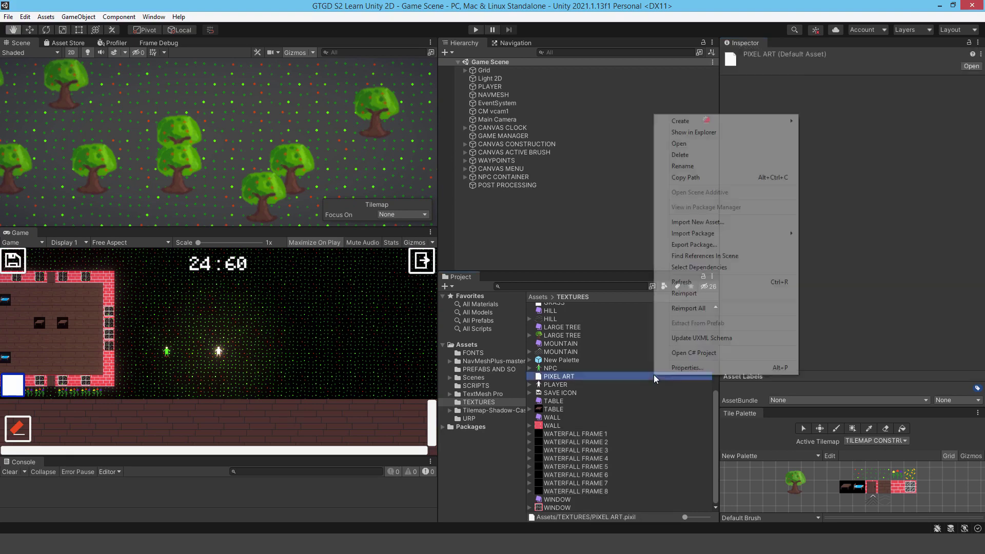
mouse_move(697, 123)
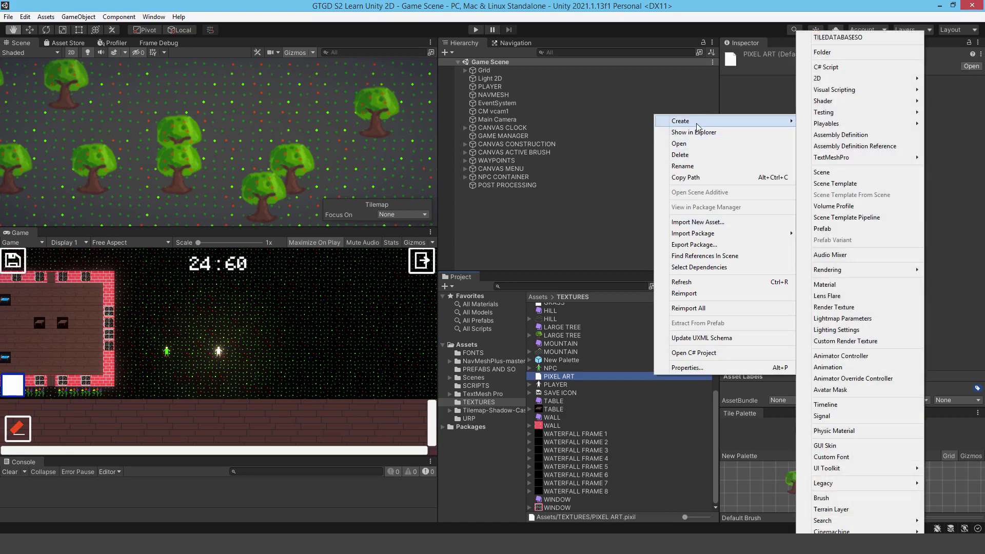
mouse_move(810, 81)
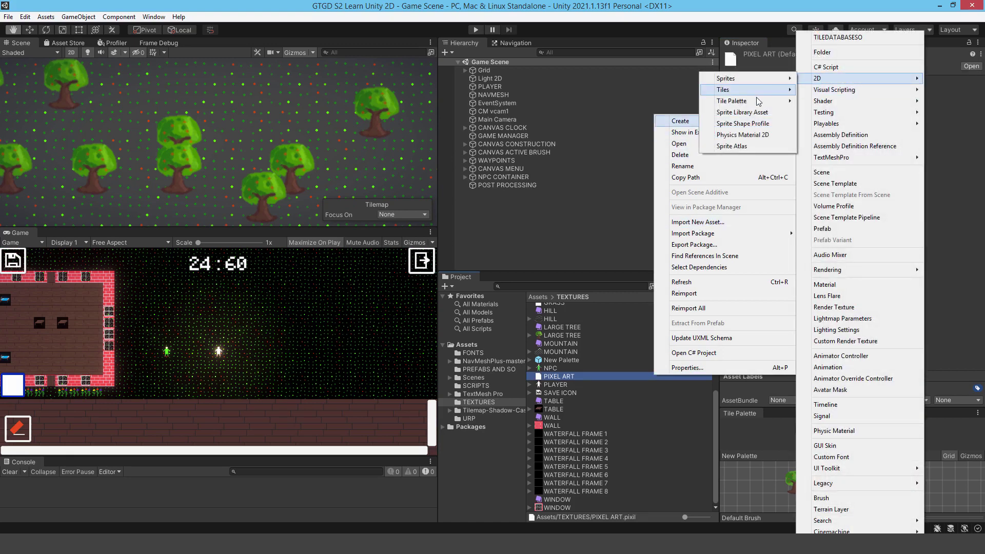
mouse_move(757, 99)
click(829, 90)
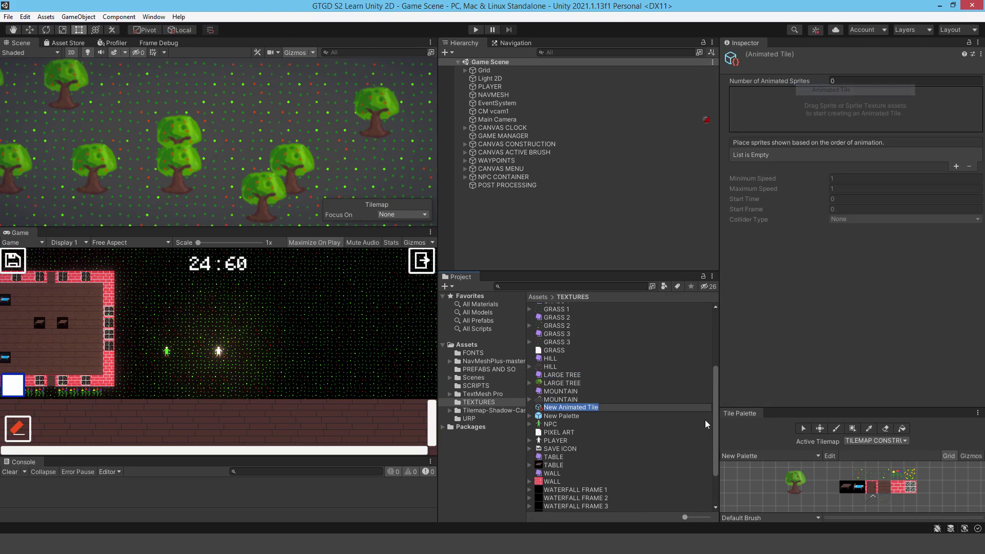
text(WATER)
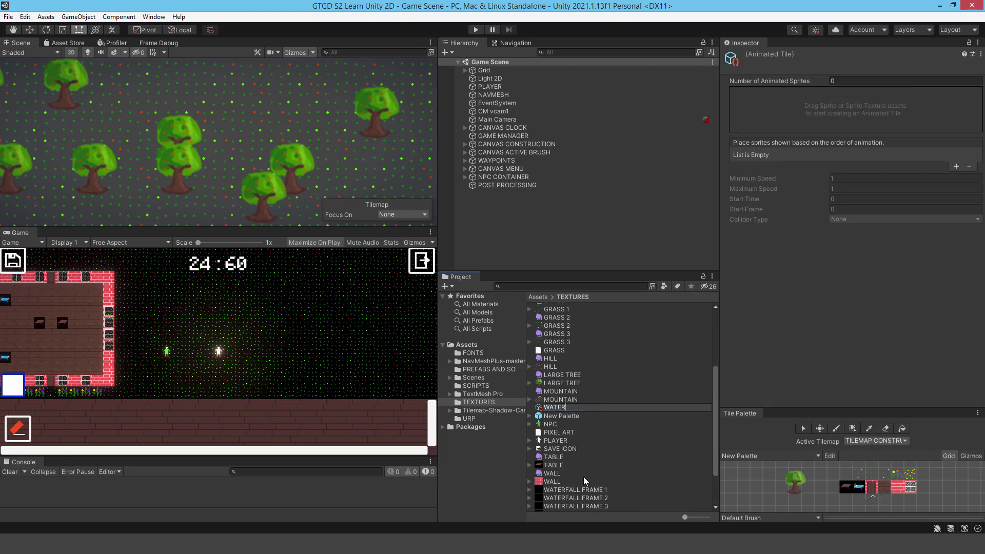
text(FALL)
key(Return)
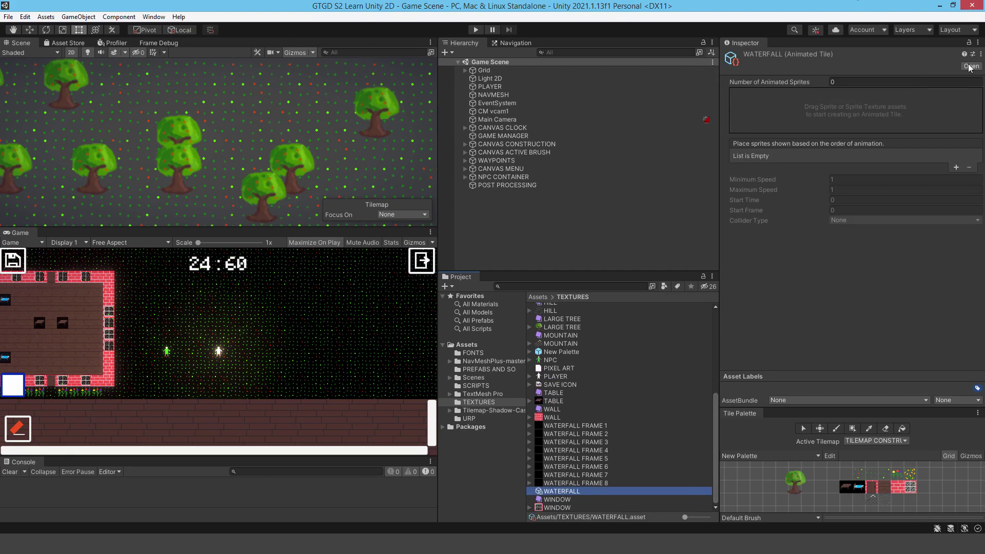
Step: Set the WATERFALL tile's Number of Animated Sprites to 8
click(854, 82)
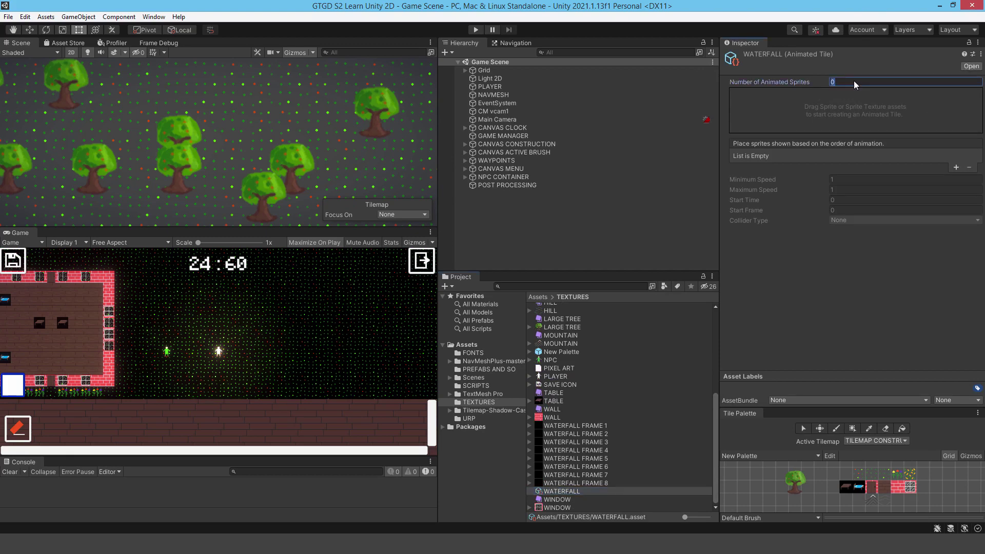
text(8)
key(Return)
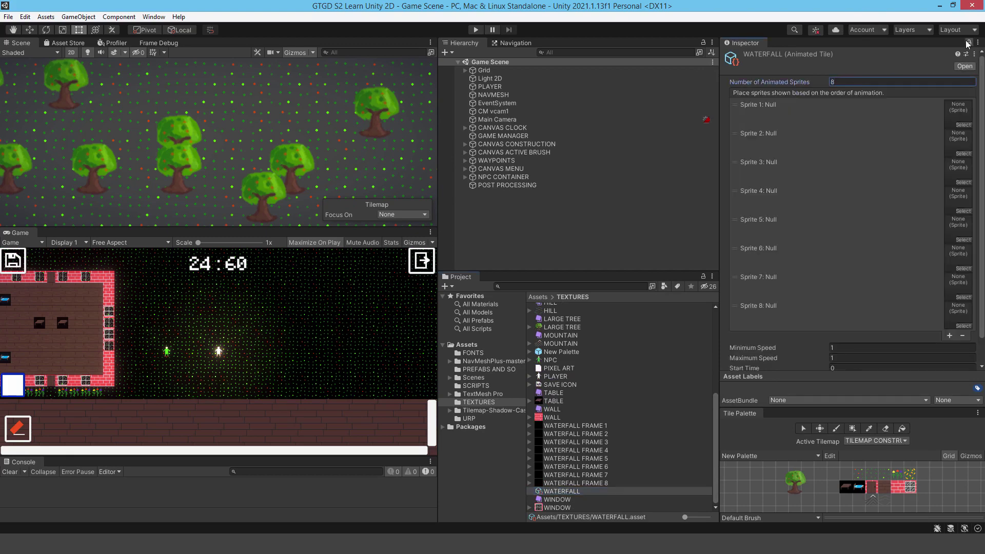
Step: Place WATERFALL FRAME 1–8 into the tile's Sprite 1–8 slots in order
click(566, 426)
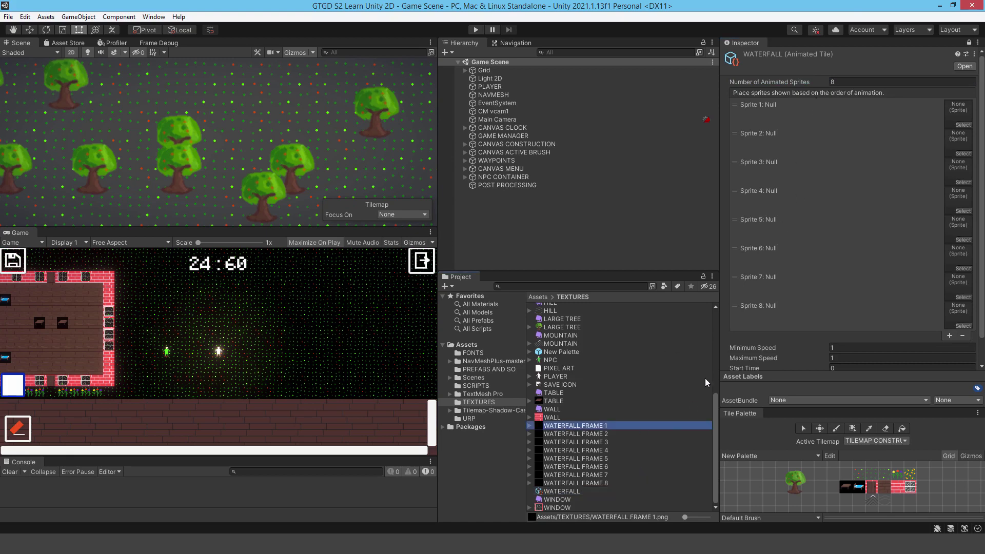
shift+click(580, 483)
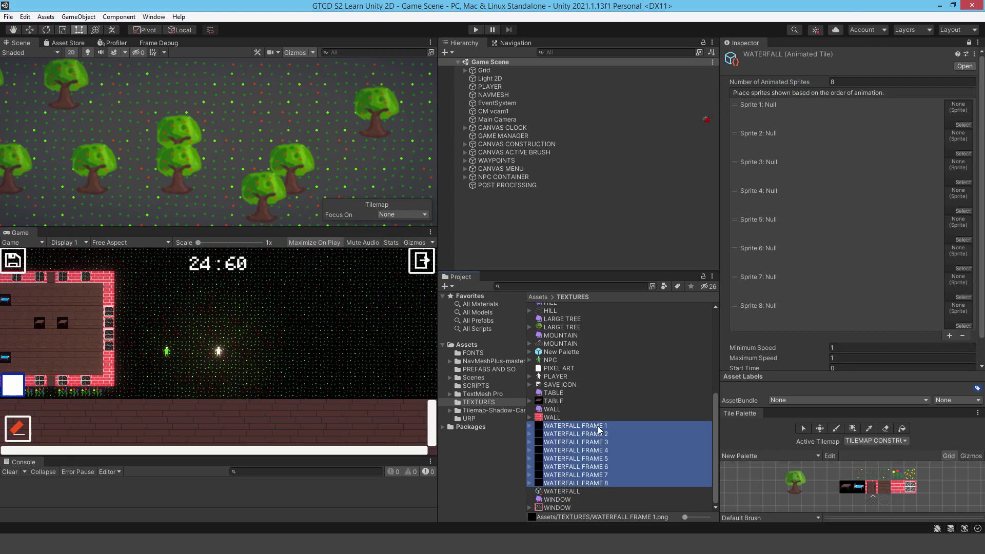
drag(580, 483, 960, 115)
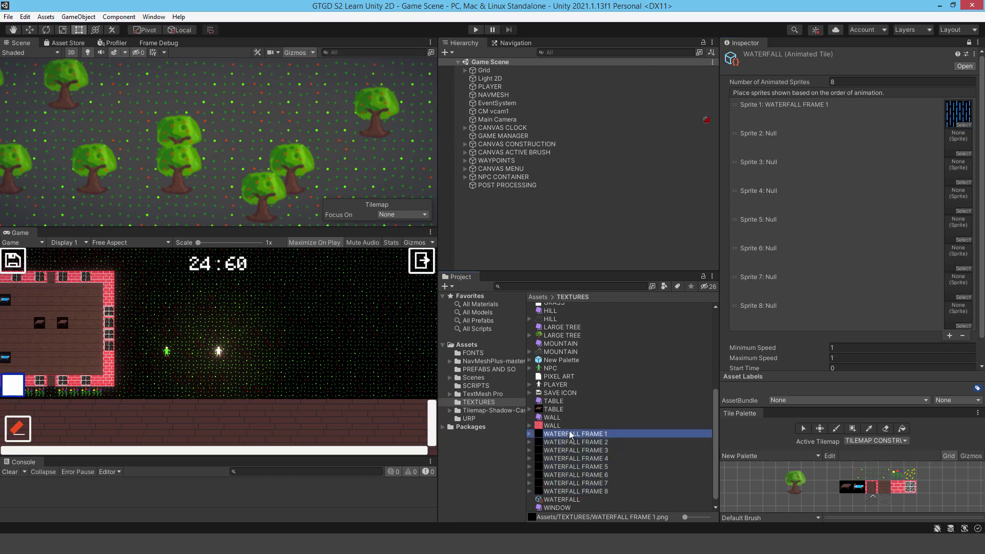
drag(570, 435, 967, 109)
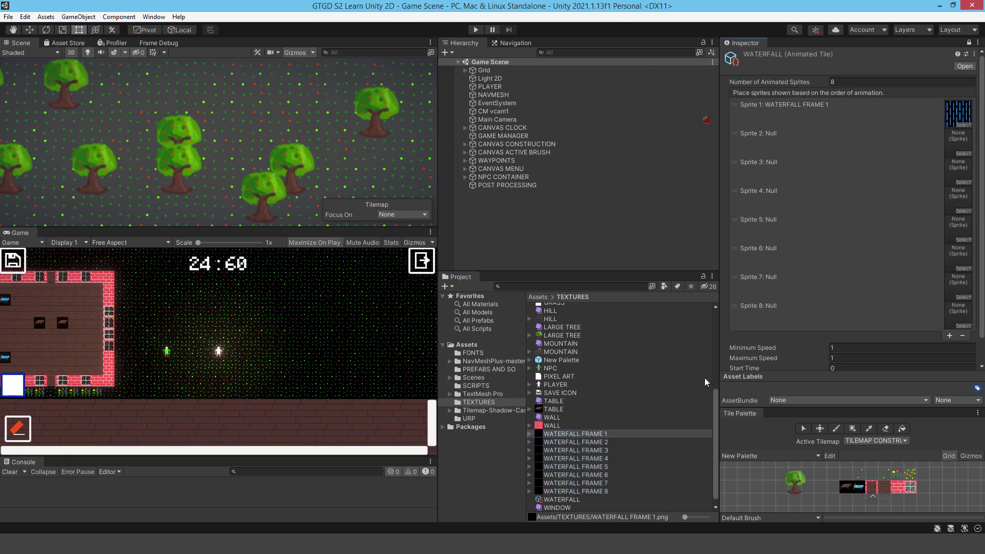
drag(574, 442, 958, 113)
drag(607, 451, 959, 141)
drag(602, 459, 959, 171)
drag(590, 468, 958, 200)
drag(592, 476, 954, 230)
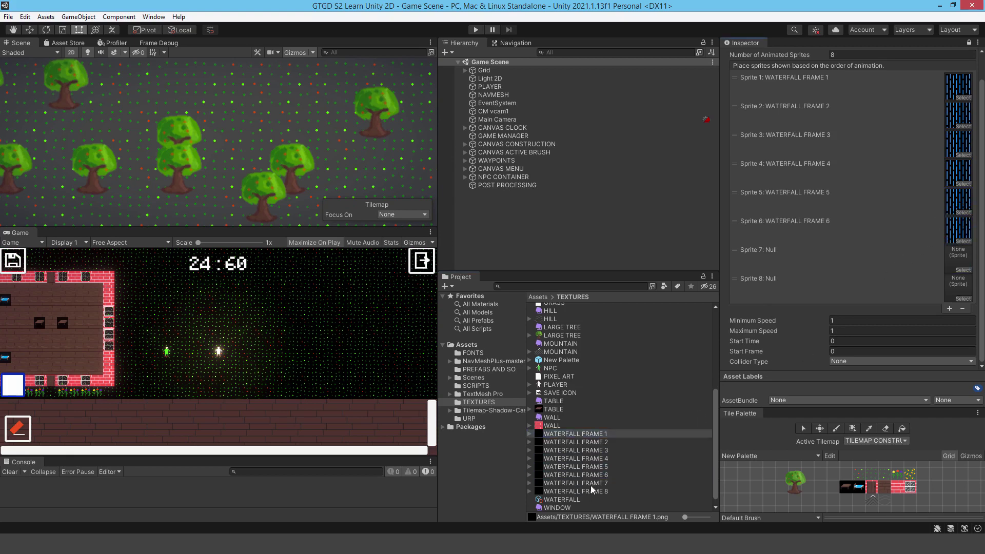
drag(592, 486, 957, 258)
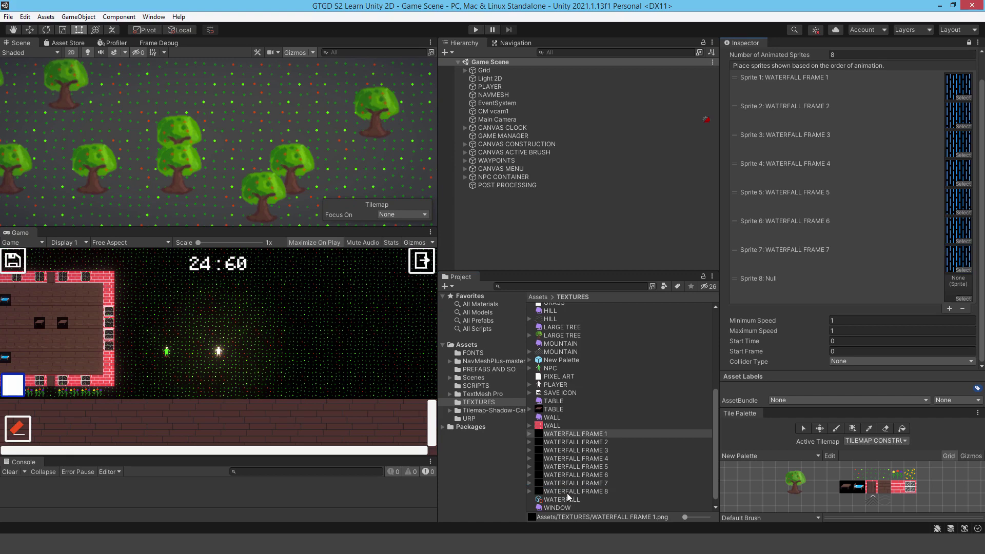
drag(568, 491, 957, 287)
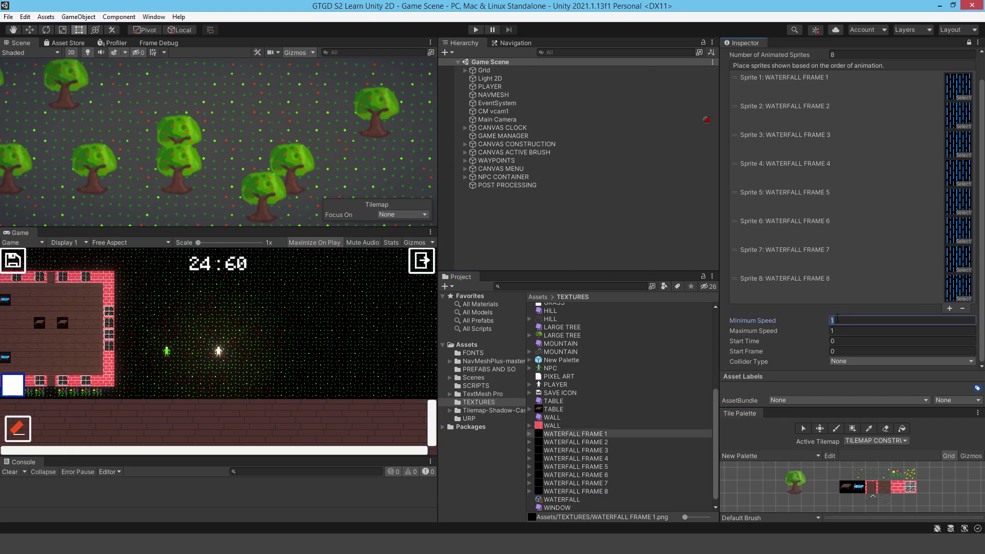
Step: Set the tile's minimum speed to 2 and maximum speed to 5
text(2)
click(838, 331)
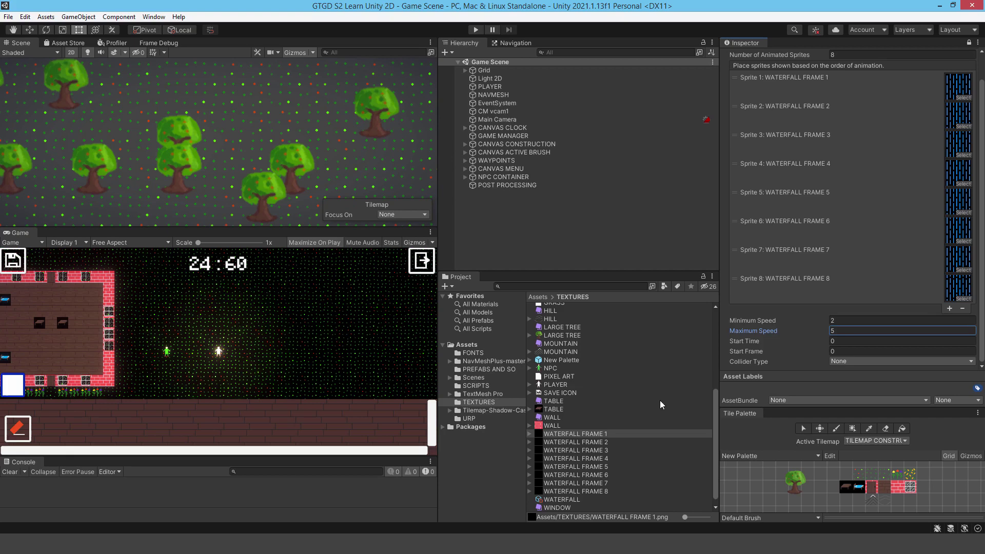
click(552, 501)
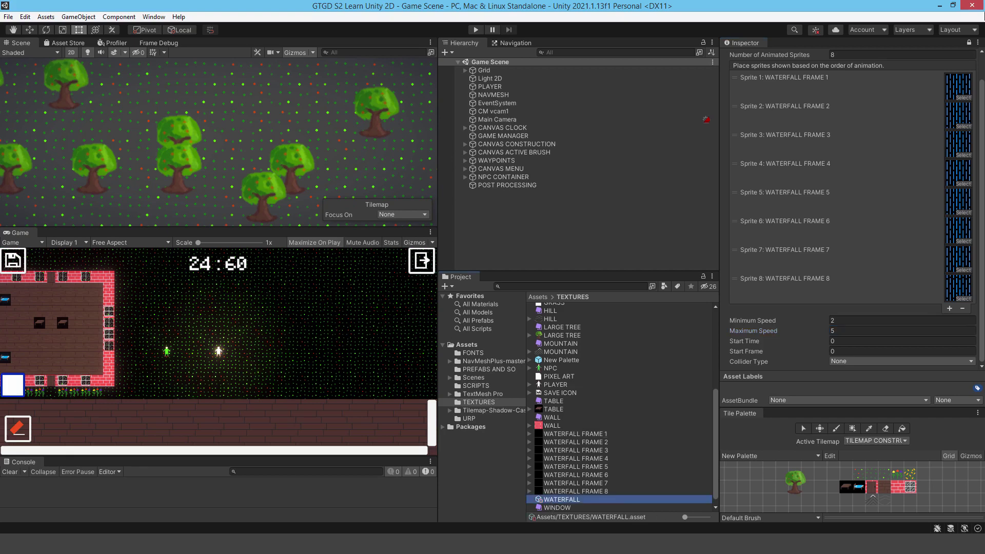
Step: Lock the Inspector on the WATERFALL tile and add it to the Tile Palette
click(969, 43)
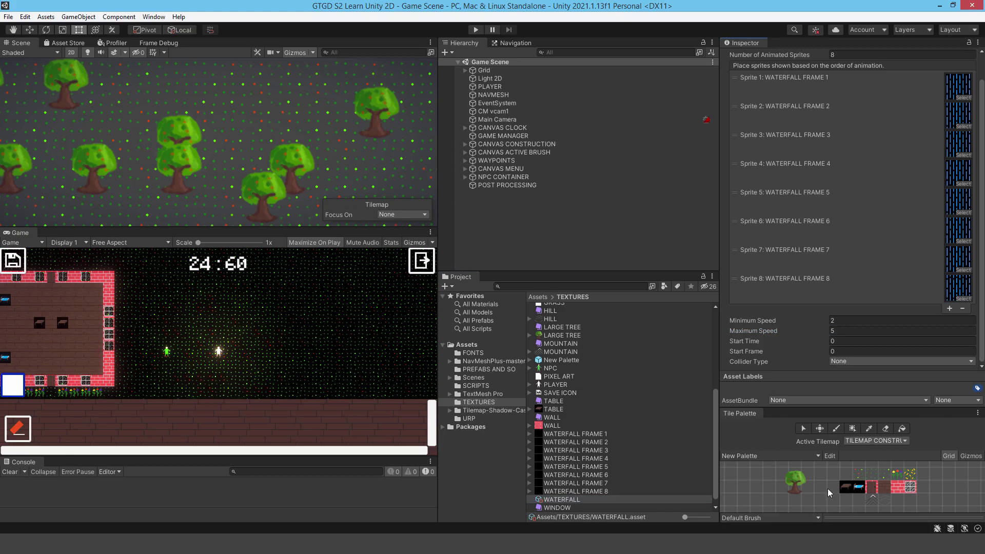
drag(557, 502, 834, 496)
click(478, 370)
click(583, 324)
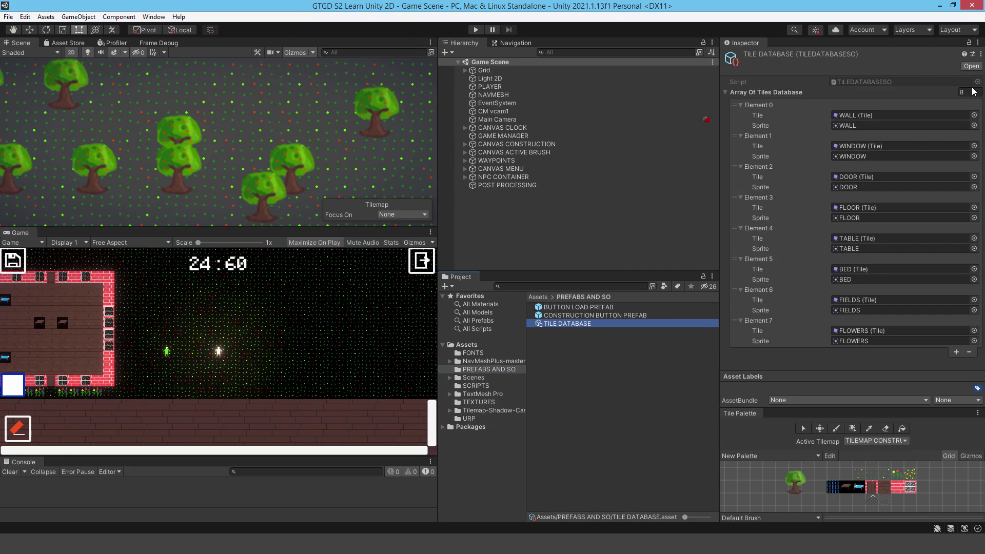
Step: Add Element 8 to the TILE DATABASE using the WATERFALL tile and WATERFALL FRAME 1 sprite
click(956, 352)
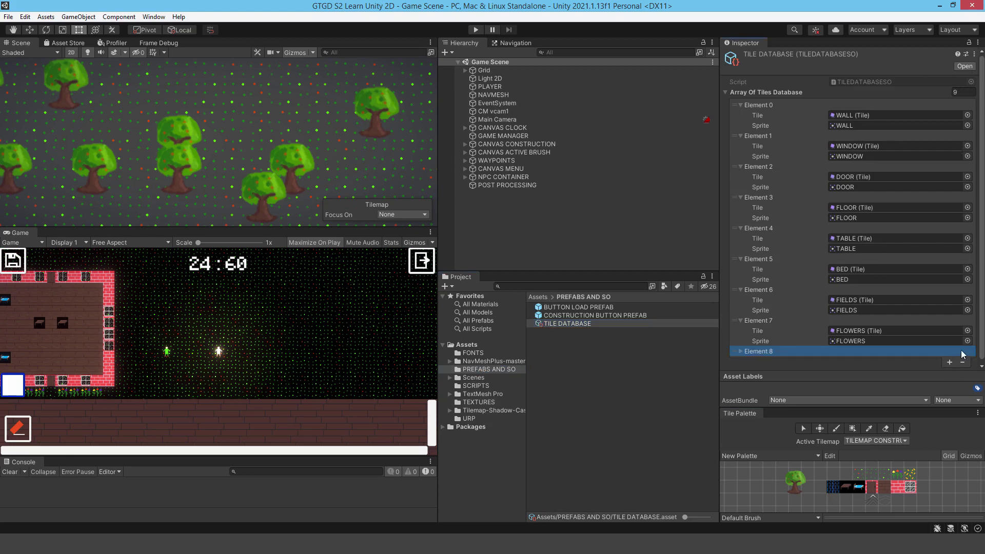
click(741, 352)
scroll(742, 358, down, 1)
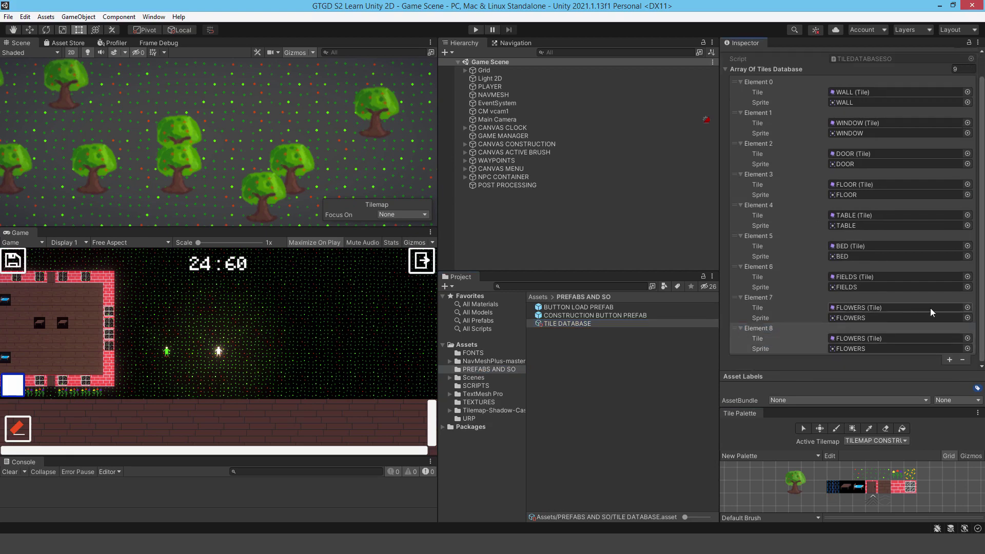
click(969, 340)
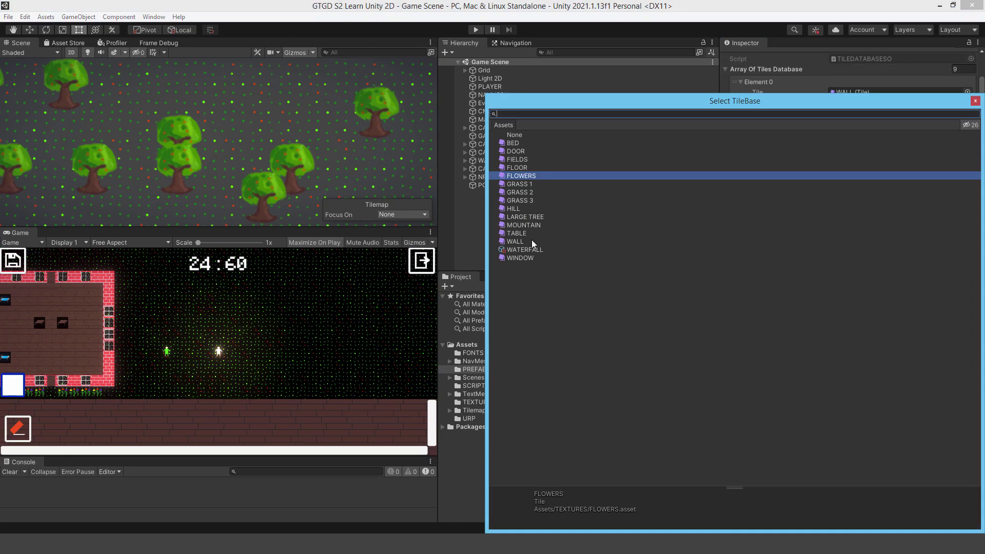
double_click(520, 253)
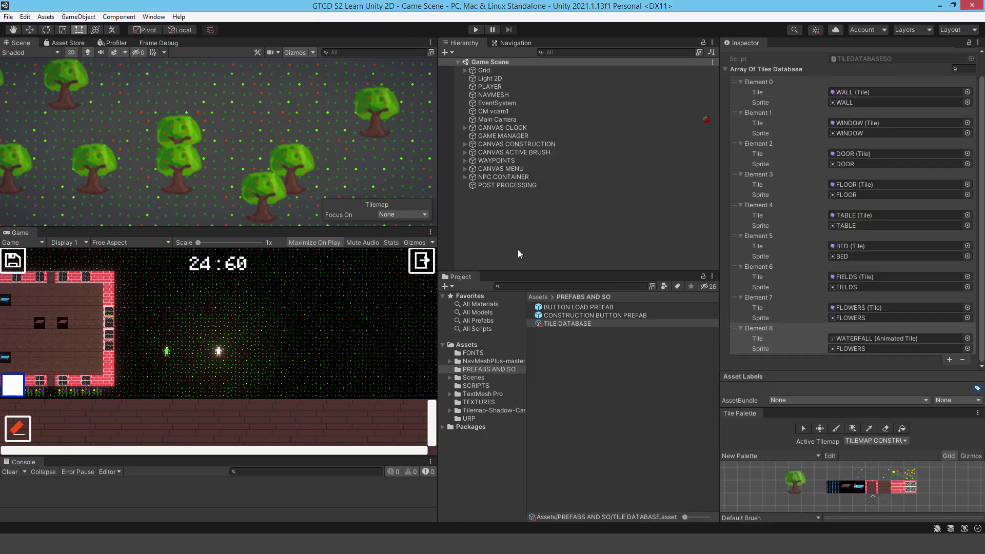
click(968, 348)
double_click(543, 299)
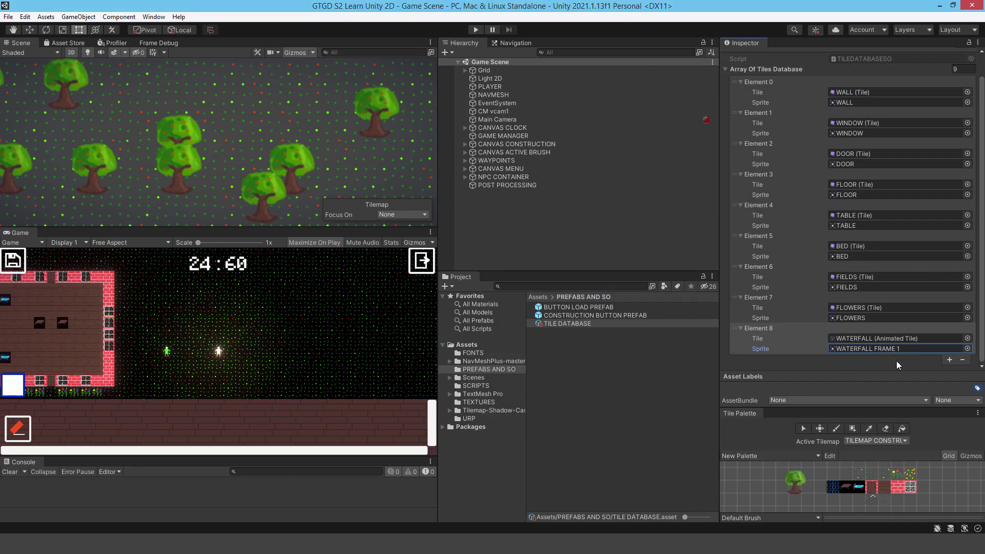
Step: Rename the WATERFALL FRAME 1 texture to WATERFALL
click(889, 349)
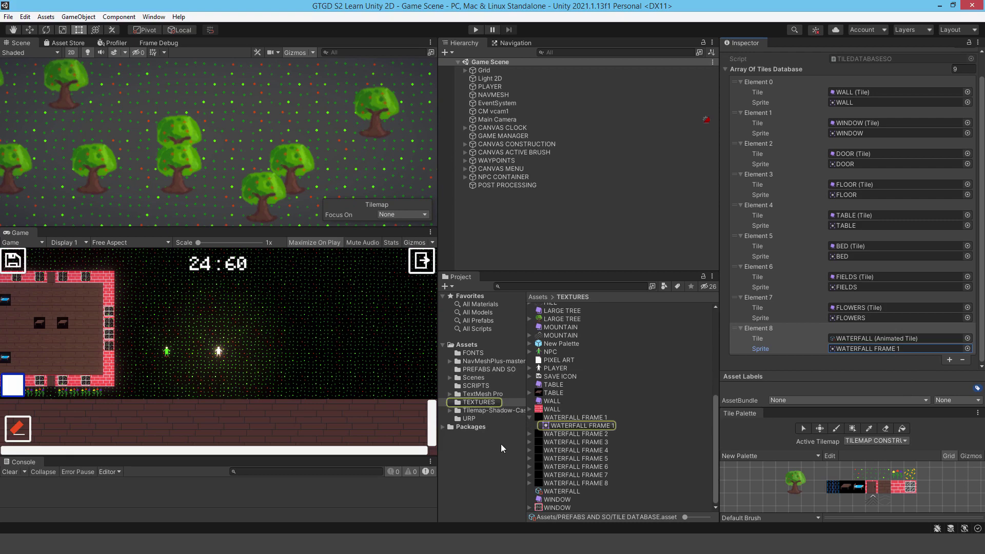
click(583, 418)
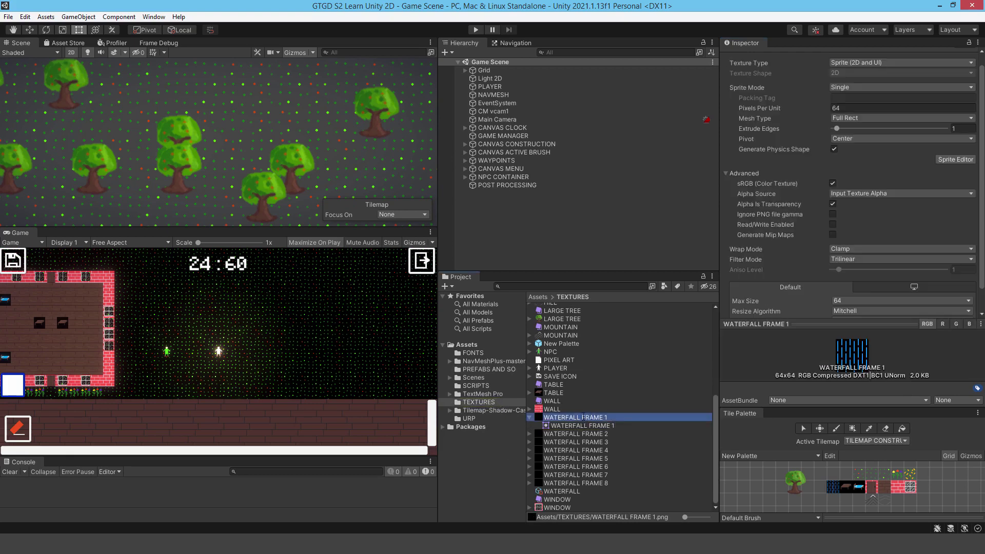
click(583, 417)
key(Delete)
key(Delete)
key(Delete)
key(Delete)
key(Delete)
key(Delete)
key(Delete)
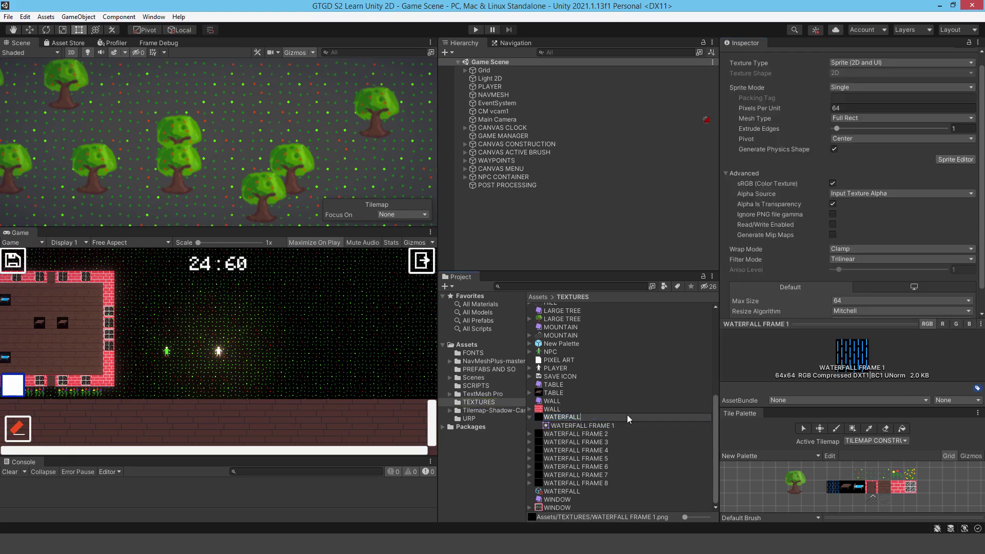
key(BackSpace)
key(Return)
click(555, 467)
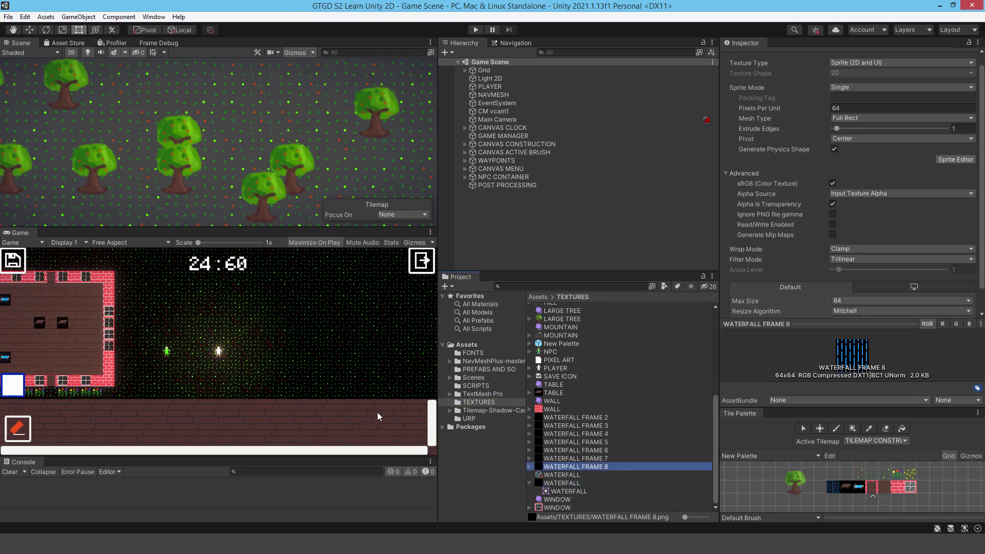
Step: Run the game and paint a four-tile strip of waterfall tiles
click(476, 30)
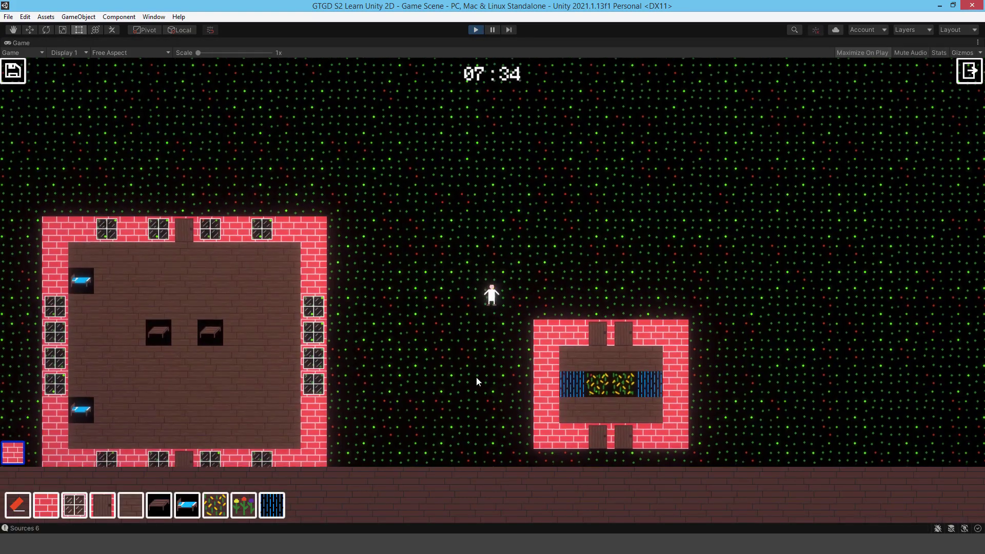
key(s)
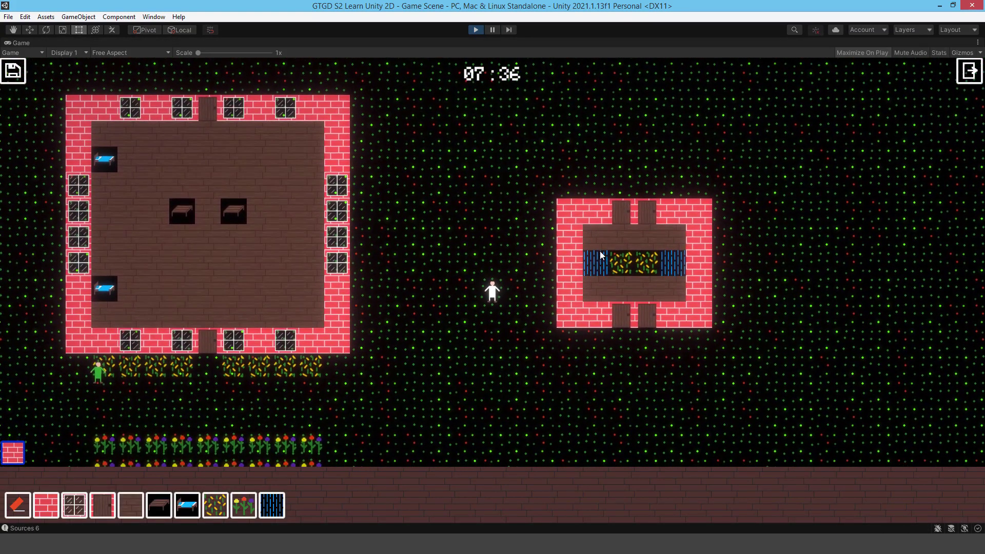
click(272, 505)
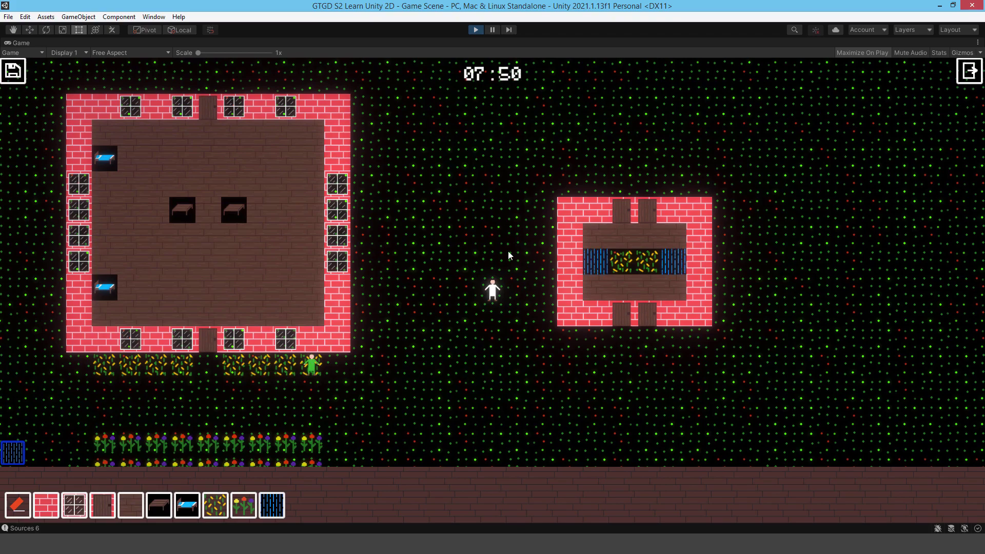
key(s)
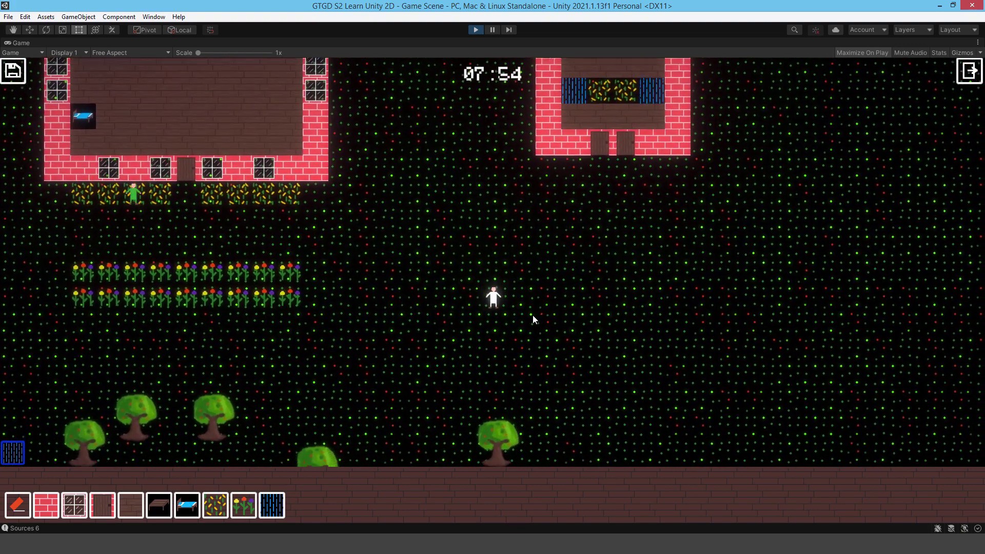
click(537, 308)
drag(546, 297, 588, 297)
Step: Paint brick floor strips directly below and above the waterfall
key(5)
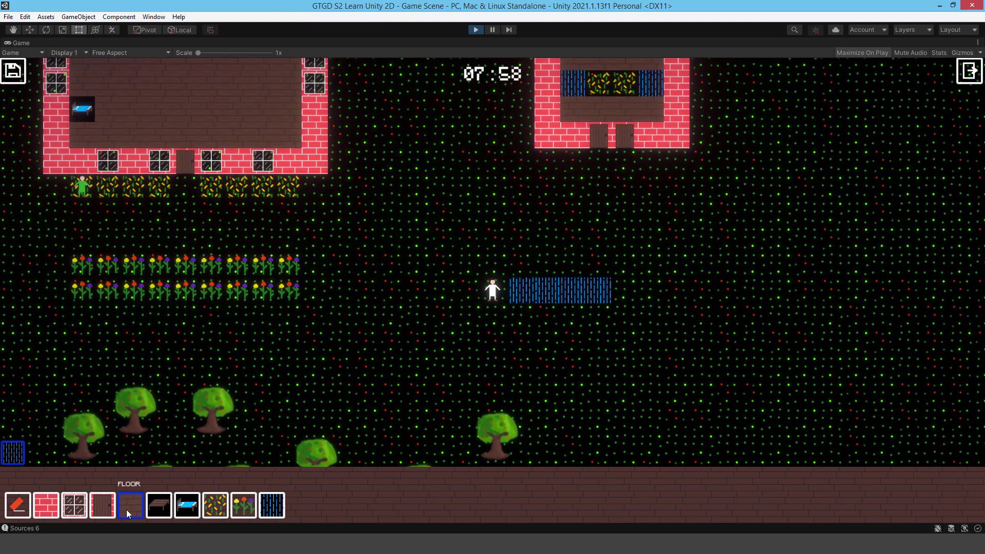
drag(513, 319, 593, 313)
drag(518, 264, 597, 269)
Step: Plant a row of flowers beneath the lower floor strip
key(8)
key(9)
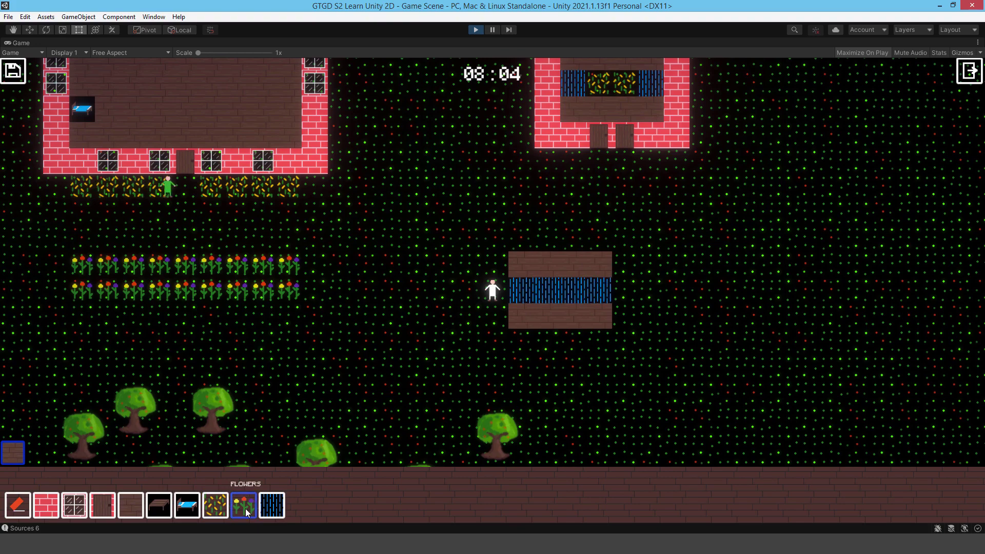
click(538, 339)
drag(539, 343, 602, 349)
key(d)
key(s)
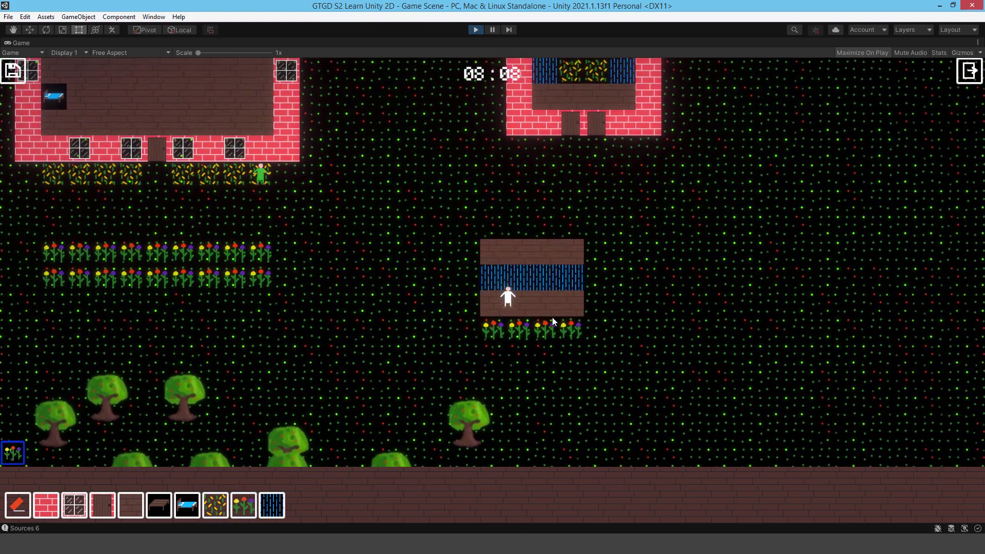